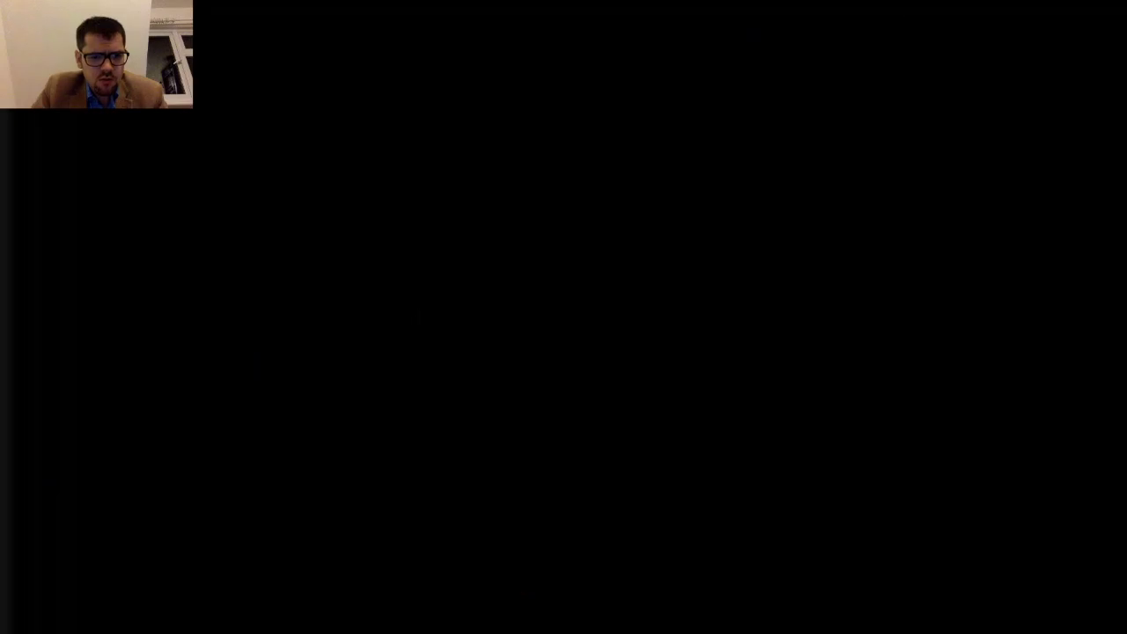
- Switch to the Finder desktop space and dismiss the app launcher without launching anything
key("ctrl+Left")
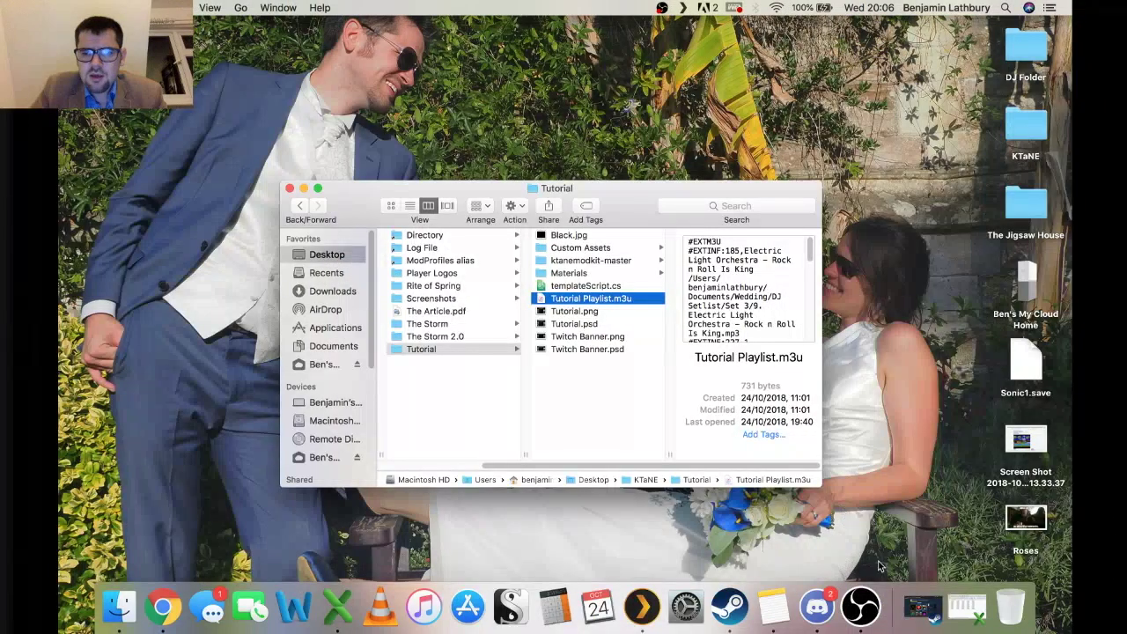
key("F4")
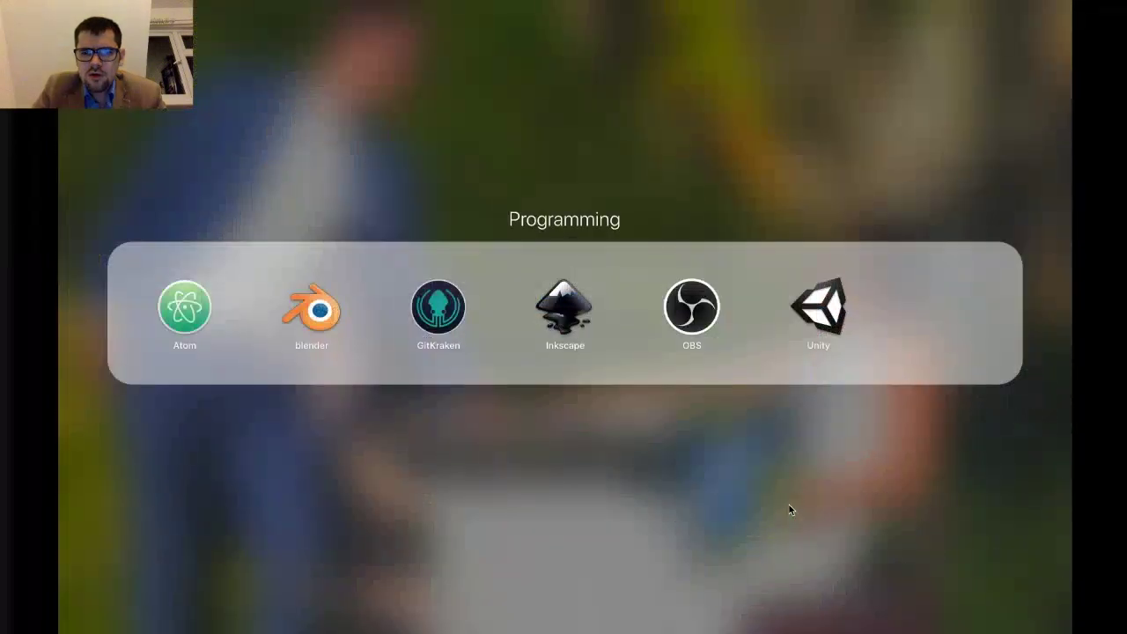
left_click(788, 509)
left_click(738, 503)
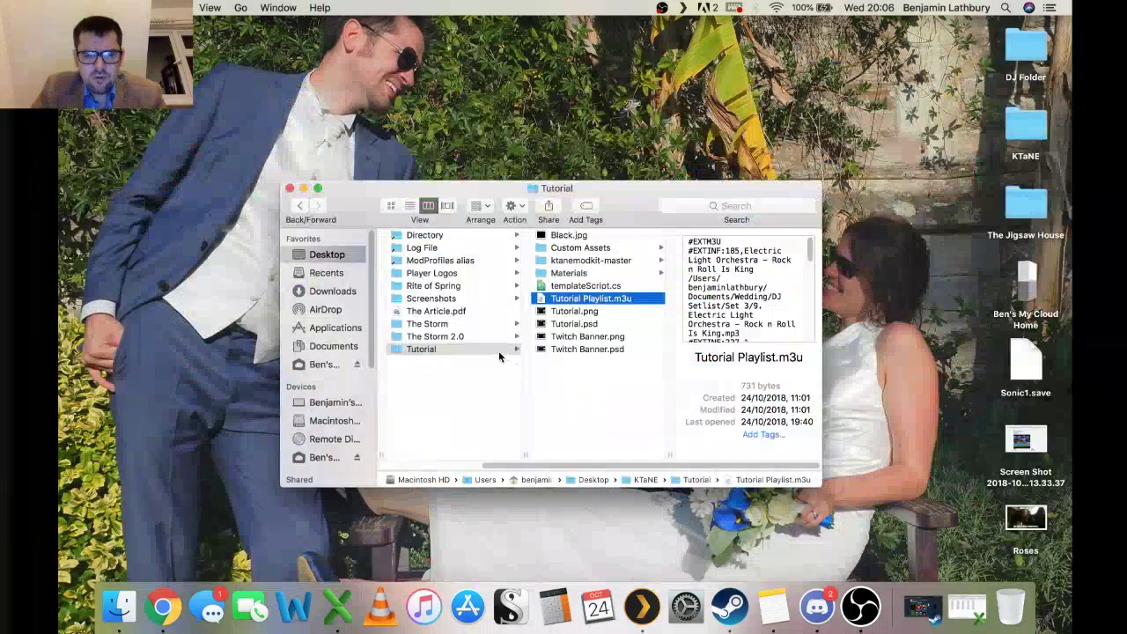
- Open a new Finder window on Documents/KTaNE Mods/MASTER TEMPLATE and its Assets folder
key("super+n")
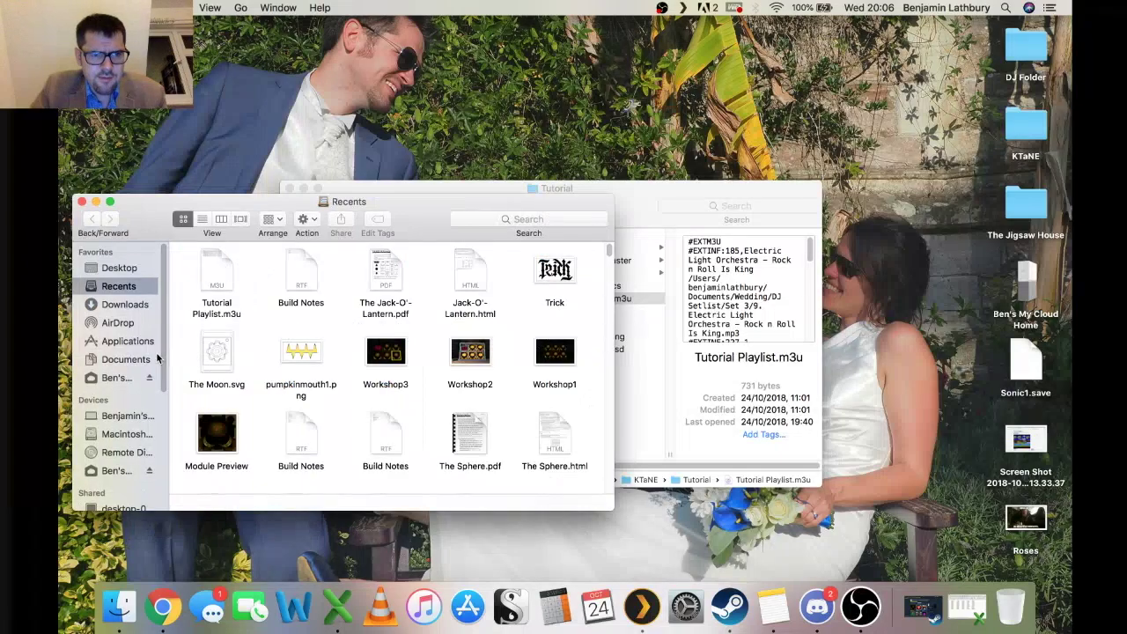
left_click(156, 358)
left_click(214, 387)
scroll(414, 339, "down", 10)
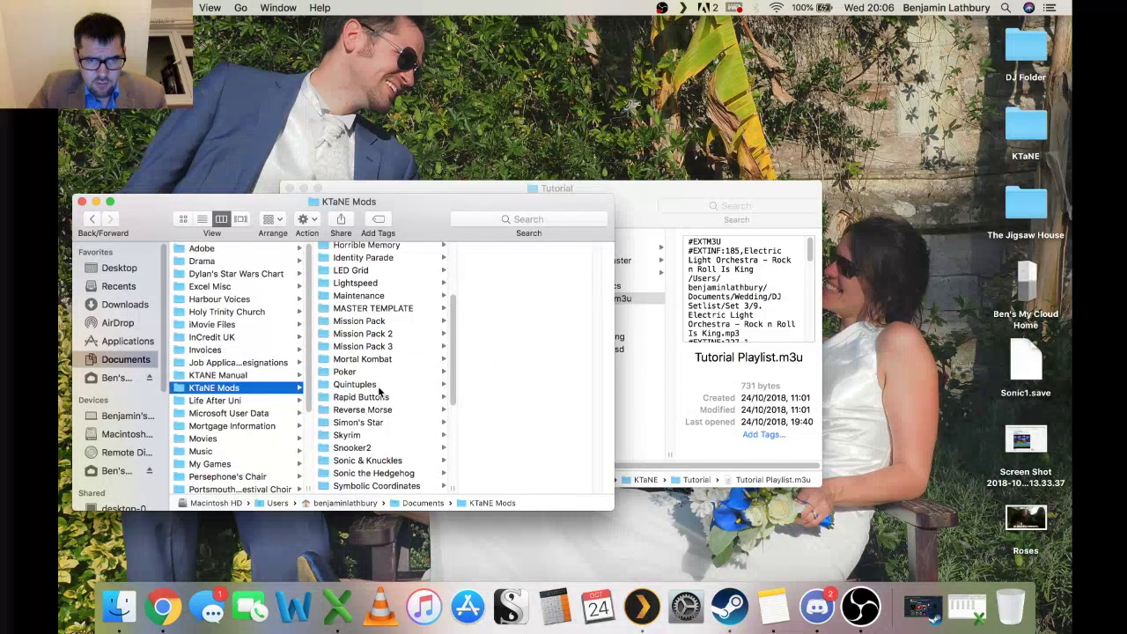
left_click(389, 309)
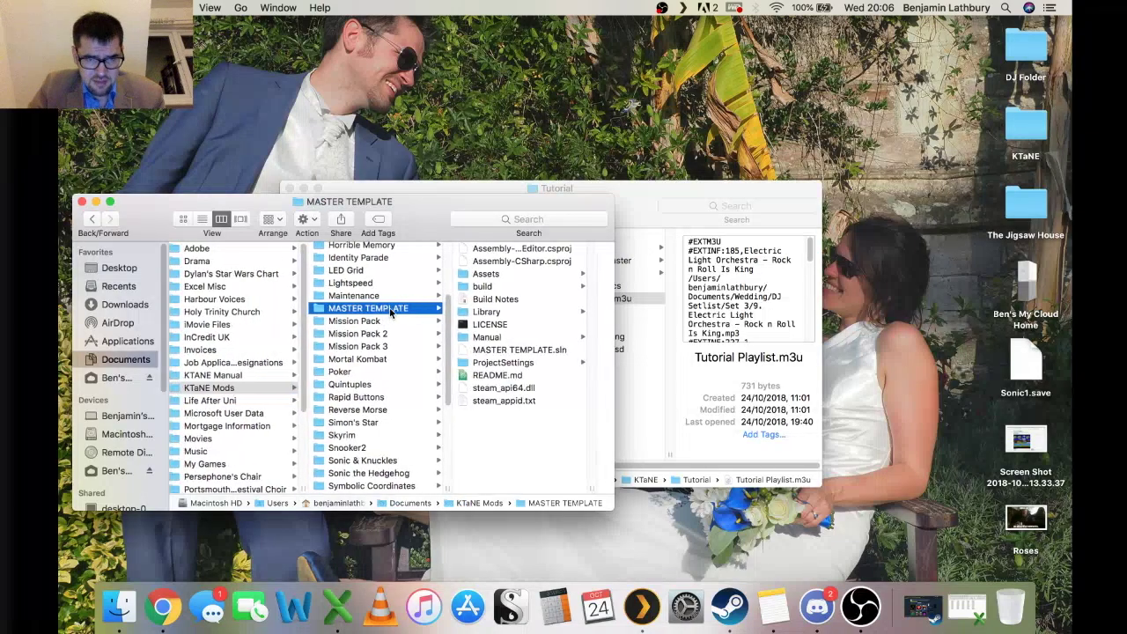
mouse_move(614, 452)
left_mouse_down()
mouse_move(533, 452)
mouse_move(613, 452)
left_mouse_up()
left_click(479, 275)
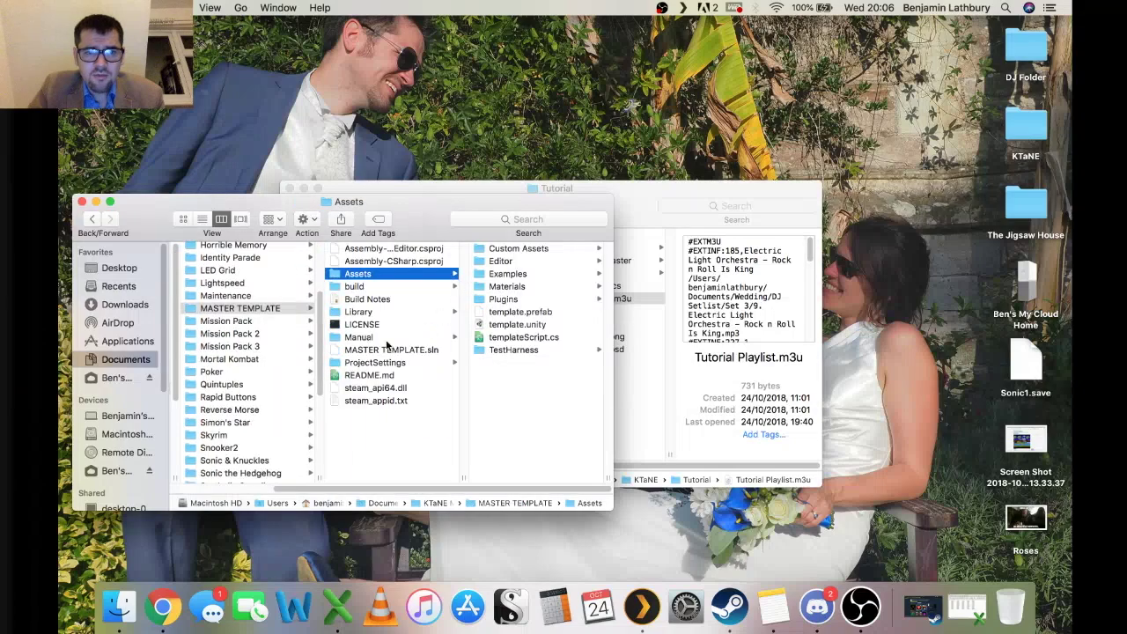
- Browse the Maintenance and Mission Pack folders, then bring the Tutorial window back in front
scroll(267, 343, "up", 3)
left_click(227, 359)
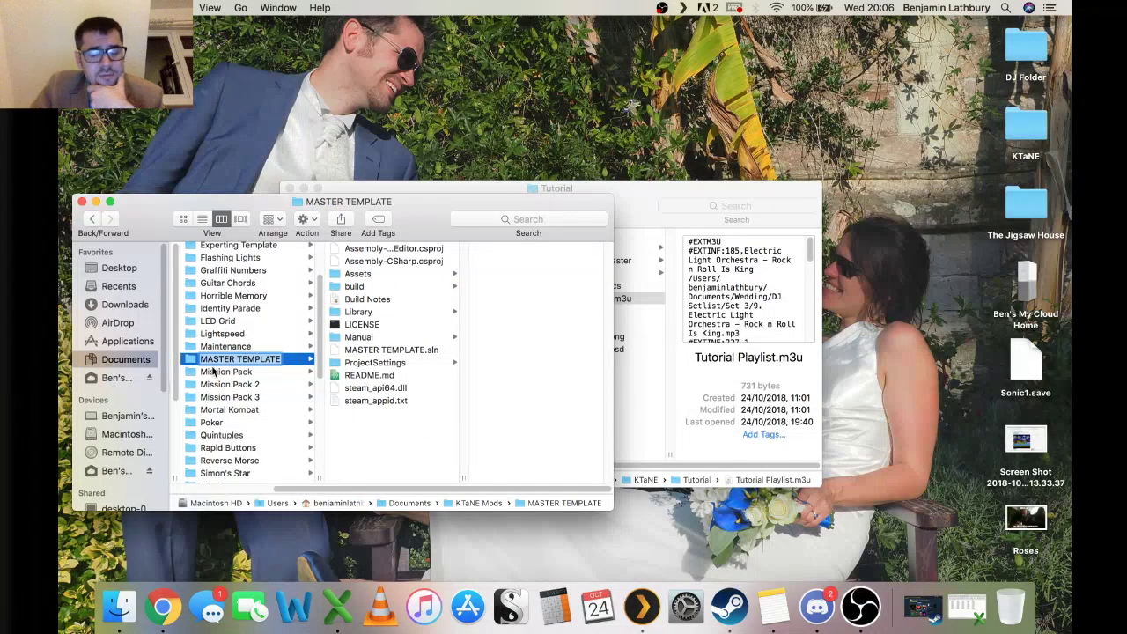
left_click(229, 347)
left_click(222, 360)
left_click(223, 373)
left_click(237, 359)
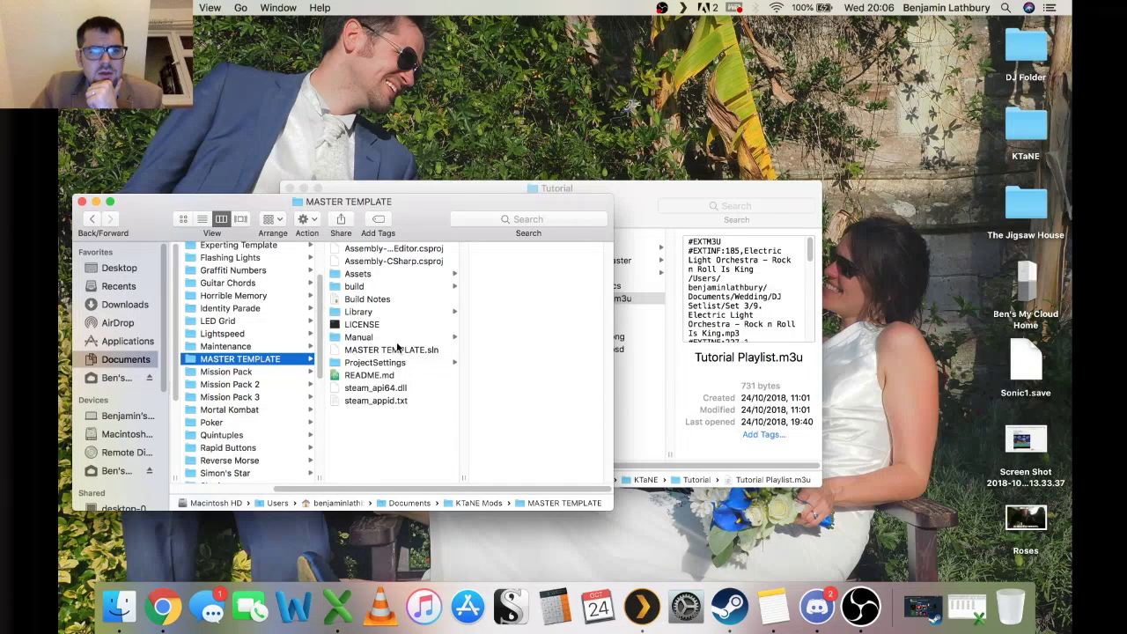
left_click(665, 183)
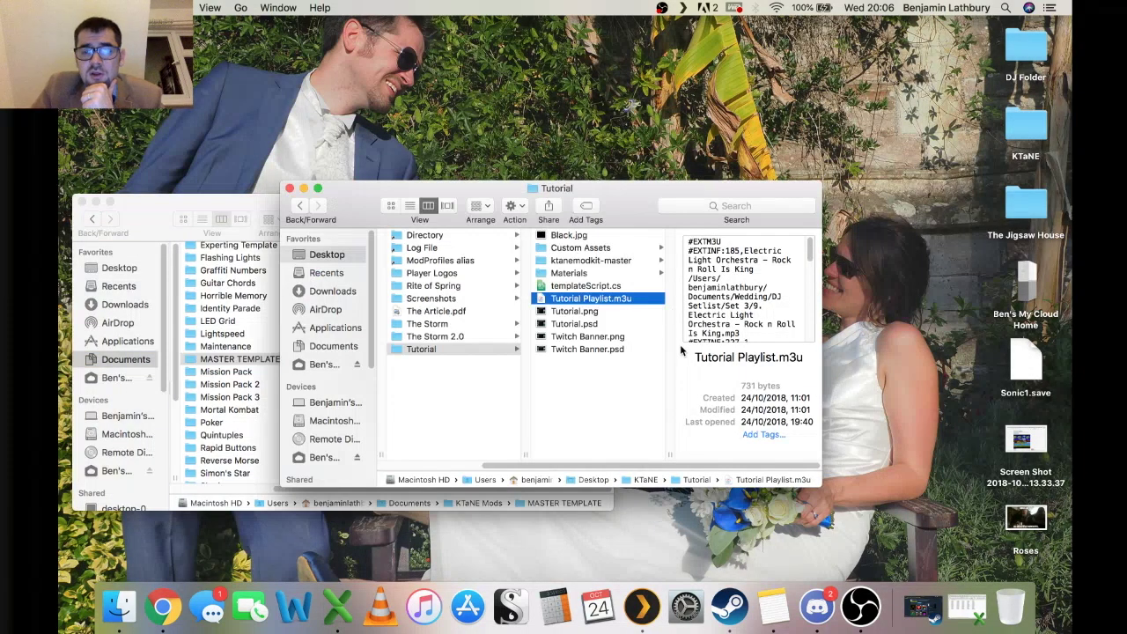
key("F4")
- Launch Unity from the Programming apps folder, scroll its KTaNE Mods project list, and start a NEW project
left_click(954, 469)
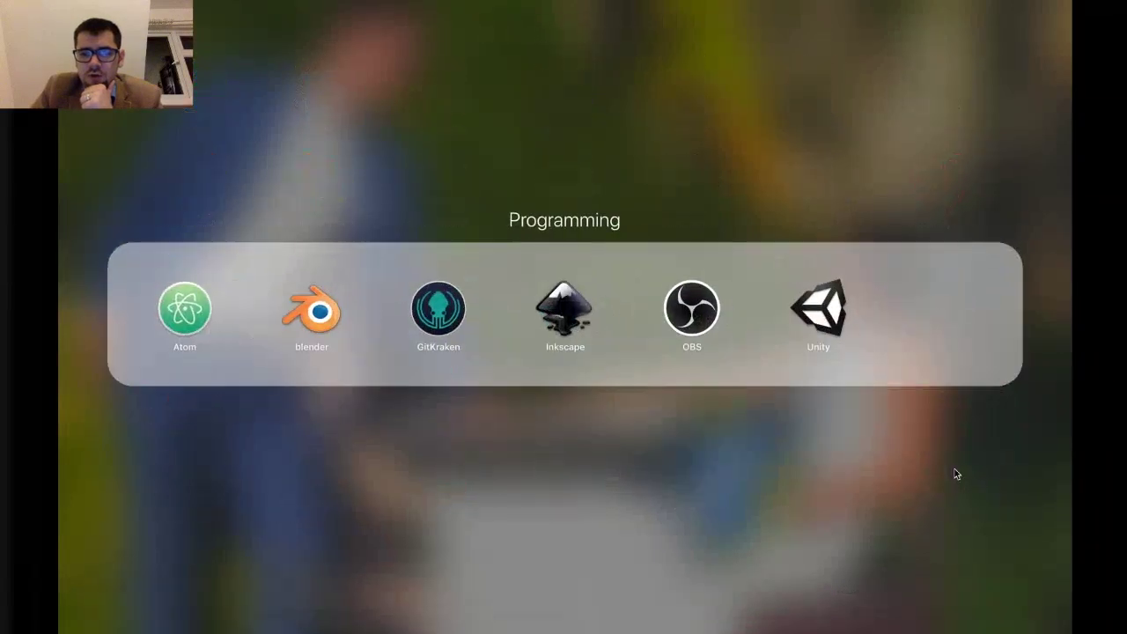
left_click(828, 315)
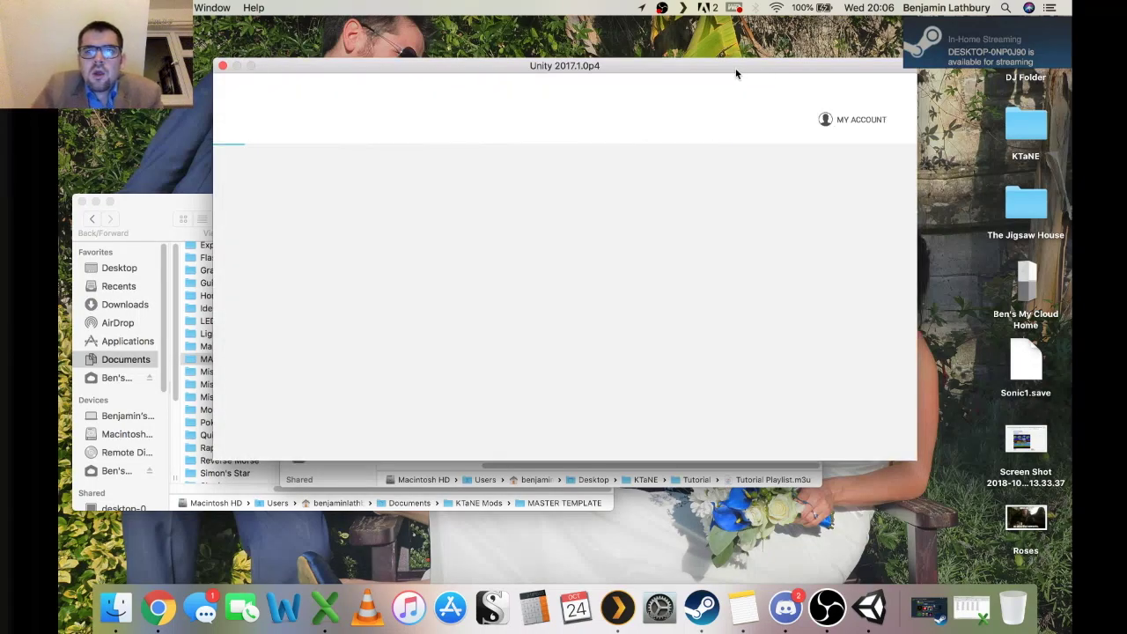
scroll(481, 203, "down", 10)
scroll(483, 204, "down", 15)
scroll(483, 203, "up", 10)
scroll(483, 204, "up", 10)
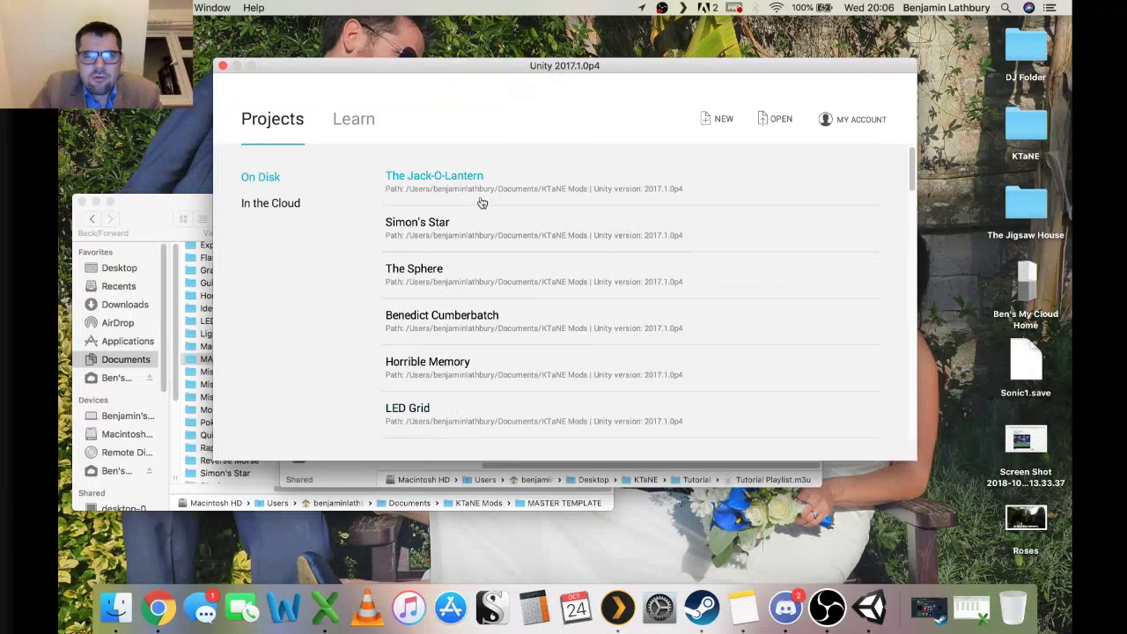
left_click(716, 121)
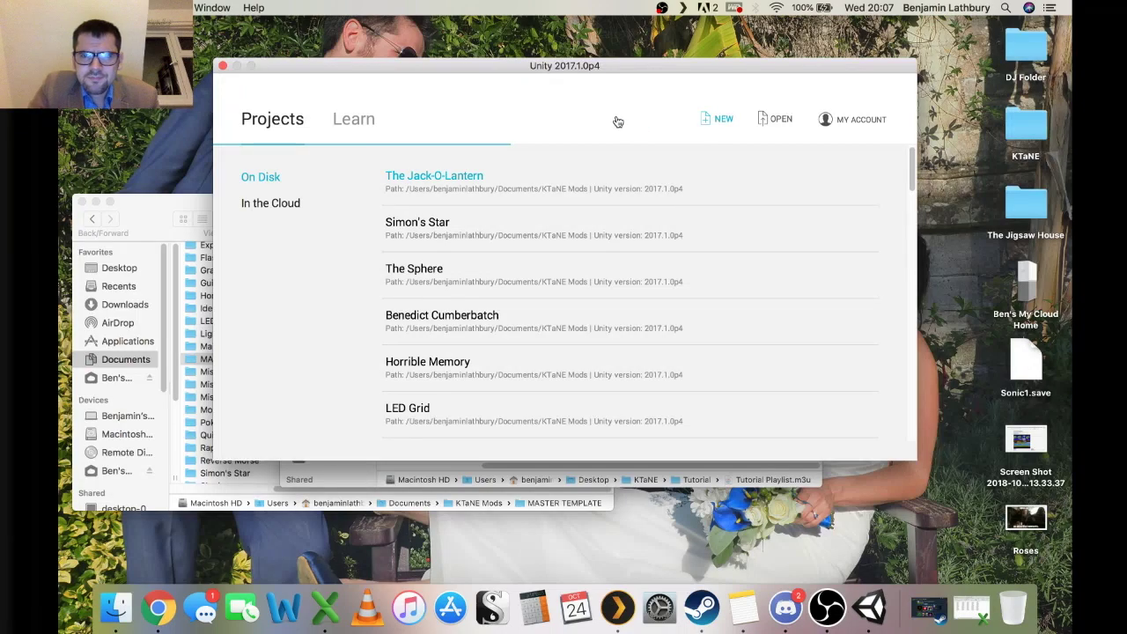
- Edit the new project's save location to point into the KTaNE Mods folder
left_click(491, 279)
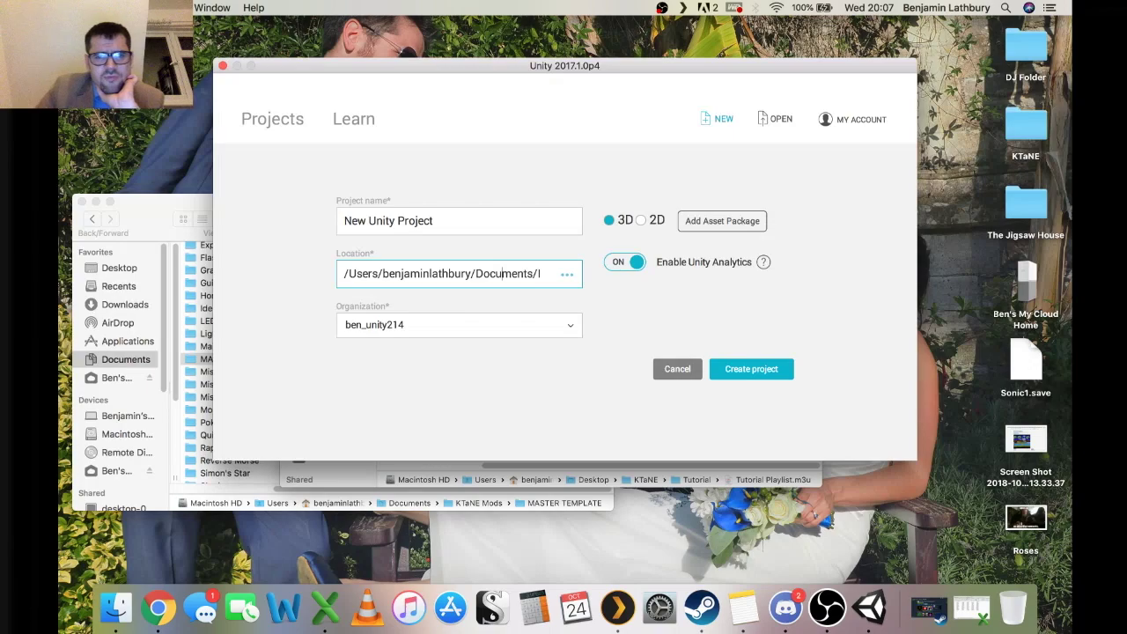
type("KTaNE Mods")
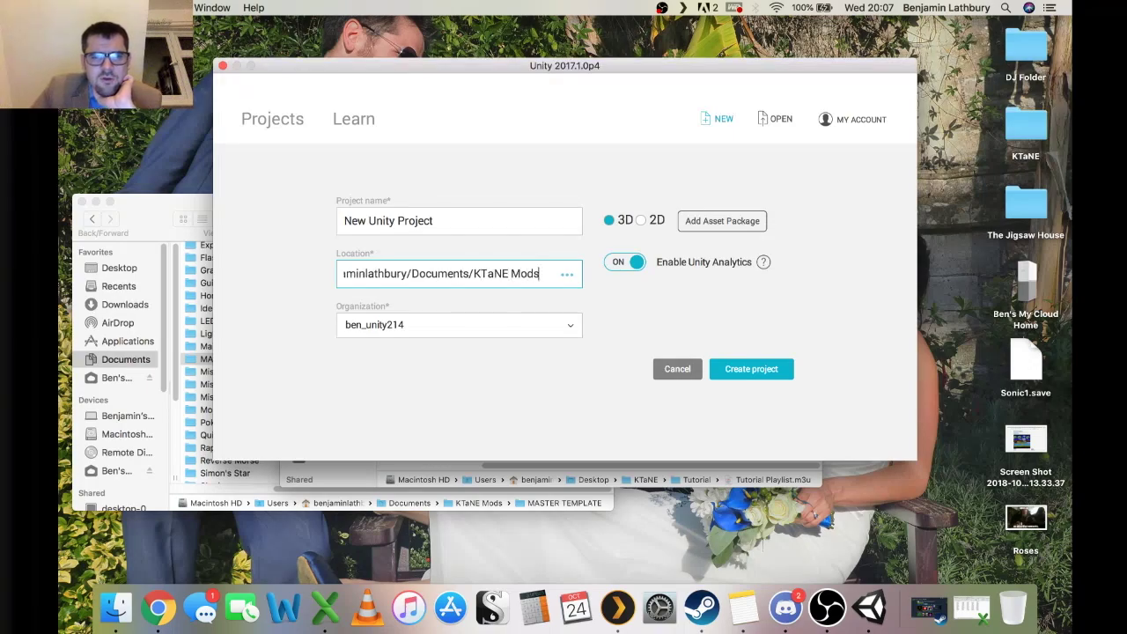
left_click_drag(407, 274, 194, 279)
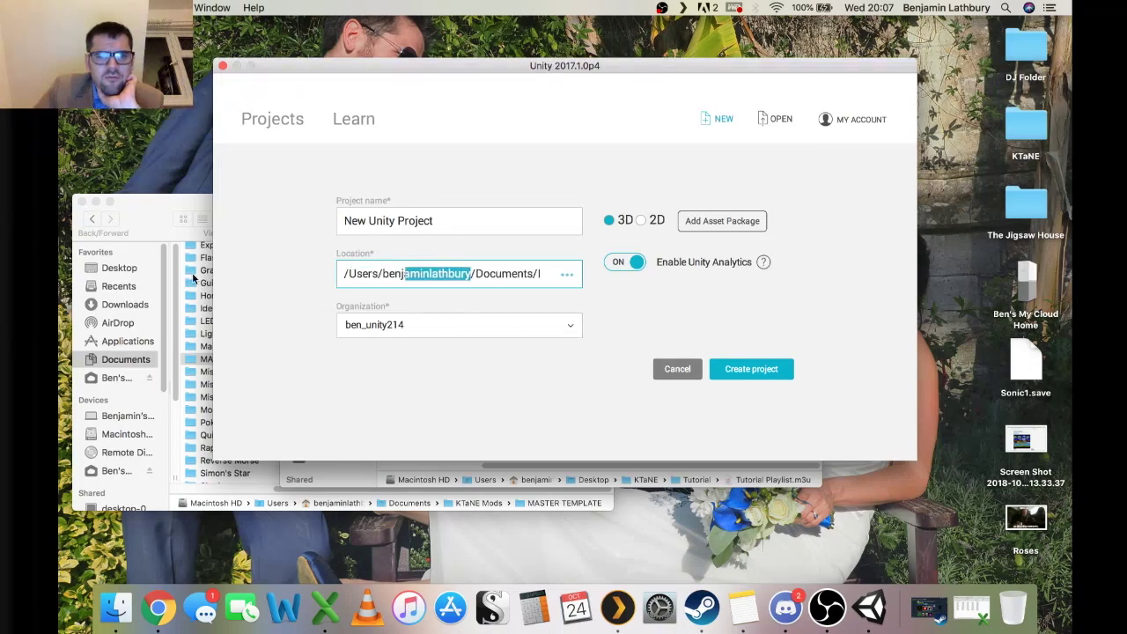
left_click(401, 266)
key("Right")
key("Right")
key("Right")
key("Right")
key("Right")
key("Right")
key("Right")
key("Right")
key("Right")
key("Right")
key("Right")
key("Right")
key("Right")
key("Right")
key("Right")
key("Right")
key("Right")
key("Right")
key("Right")
key("Right")
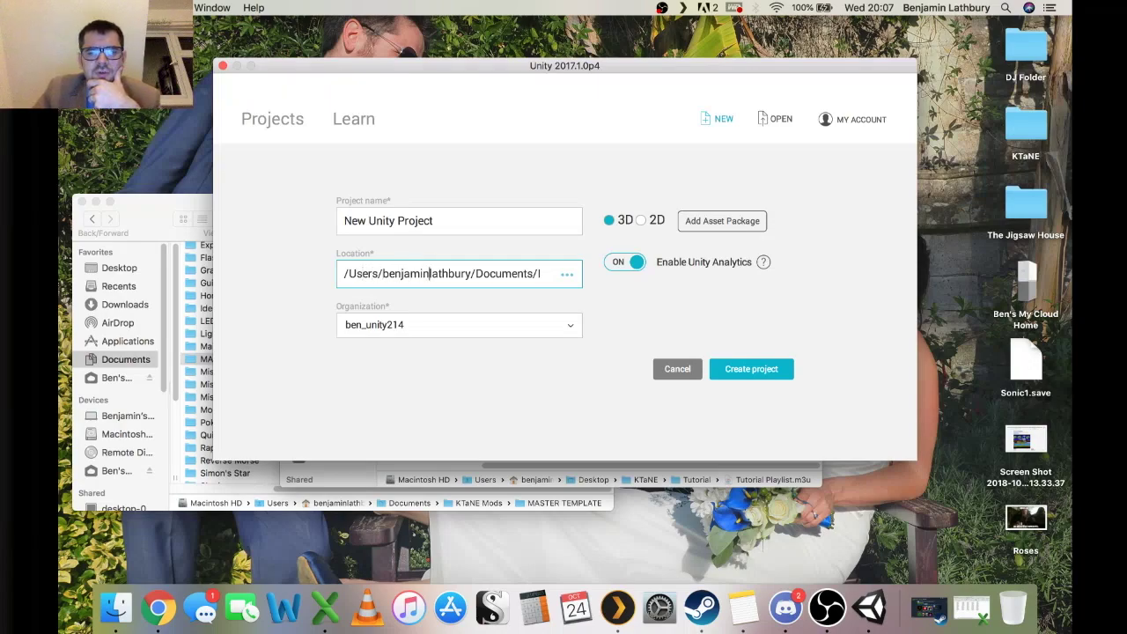
key("Right")
key("Right")
key("Right")
key("Right")
key("Right")
key("Right")
key("Right")
key("Right")
key("Right")
key("Right")
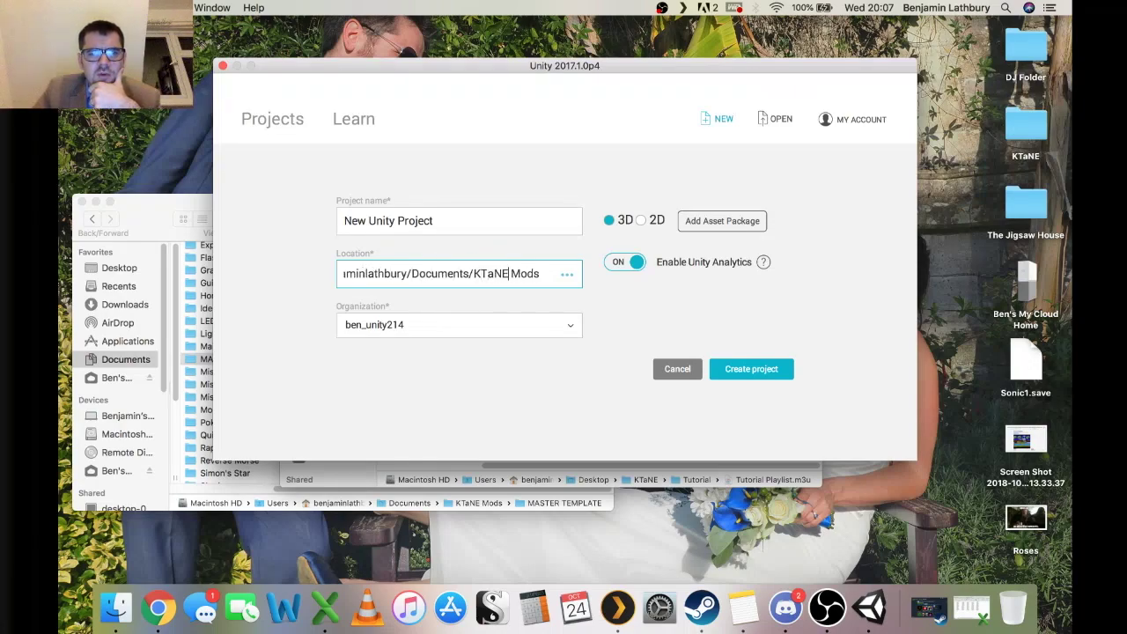
- Name the 3D project 'MASTER TEMPLATE 2' and create it
left_click(437, 220)
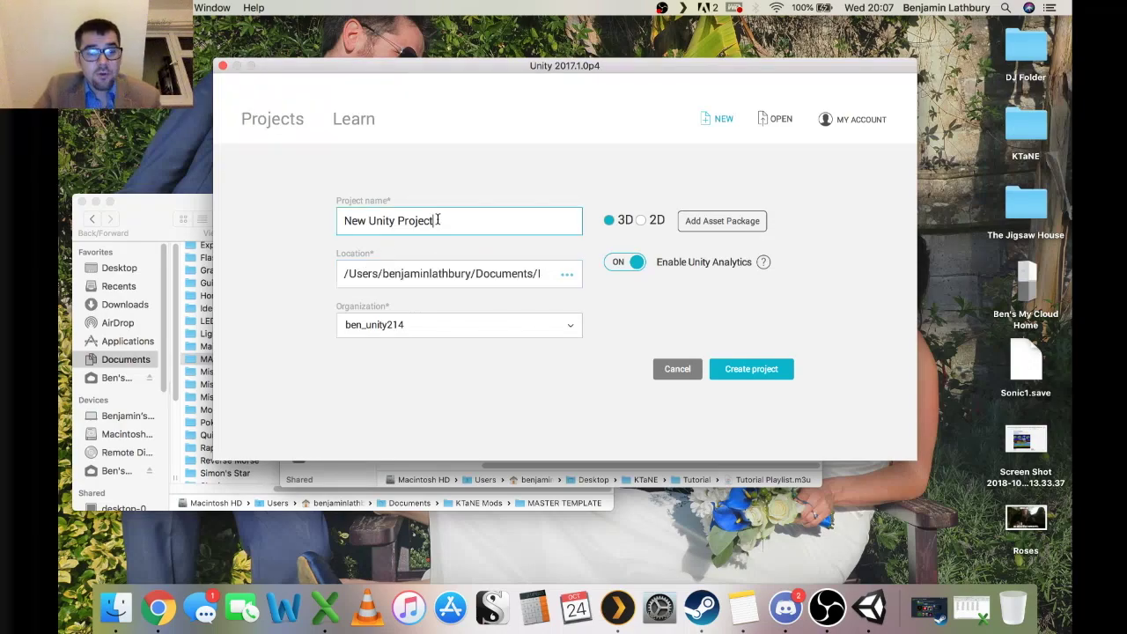
triple_click(437, 220)
type("MASTER TEMPLATE")
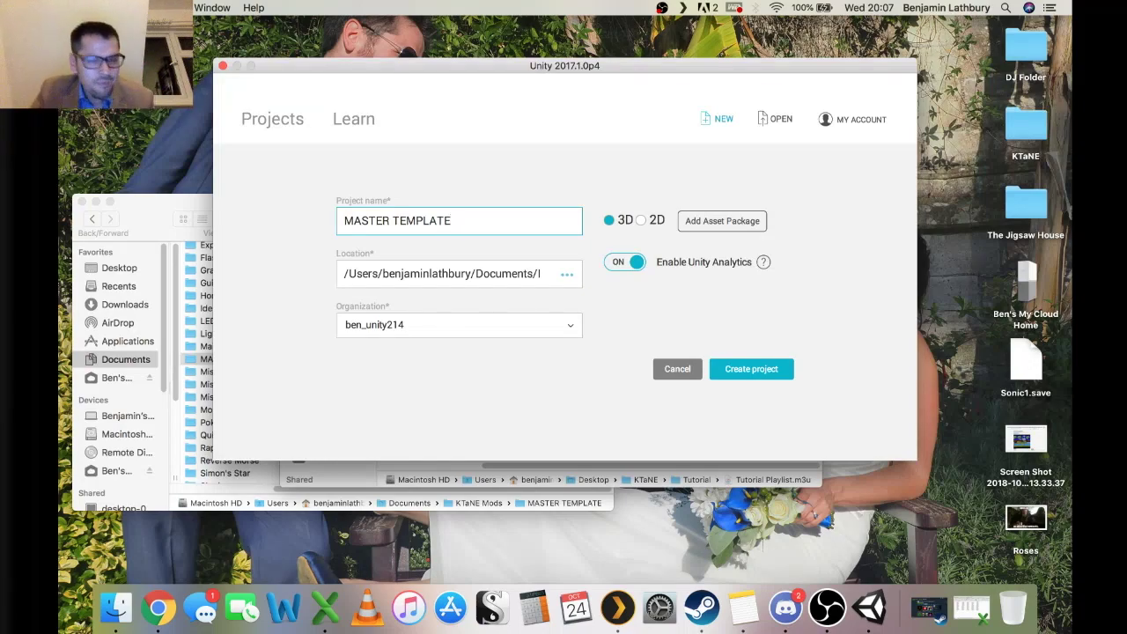
type("23")
key("BackSpace")
key("BackSpace")
type("2")
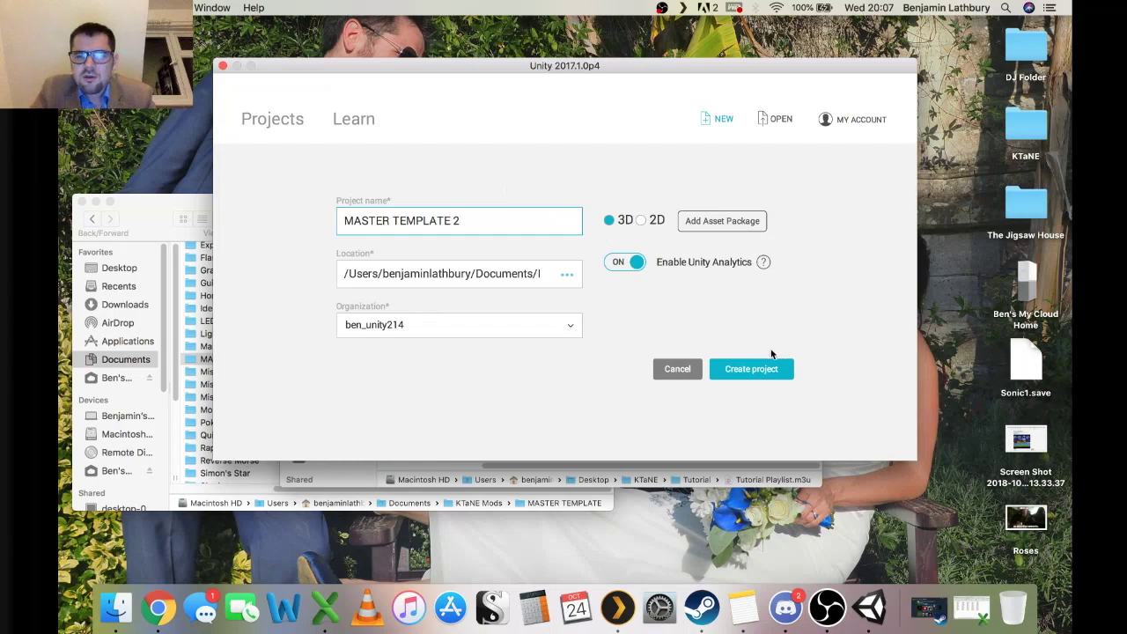
left_click(754, 371)
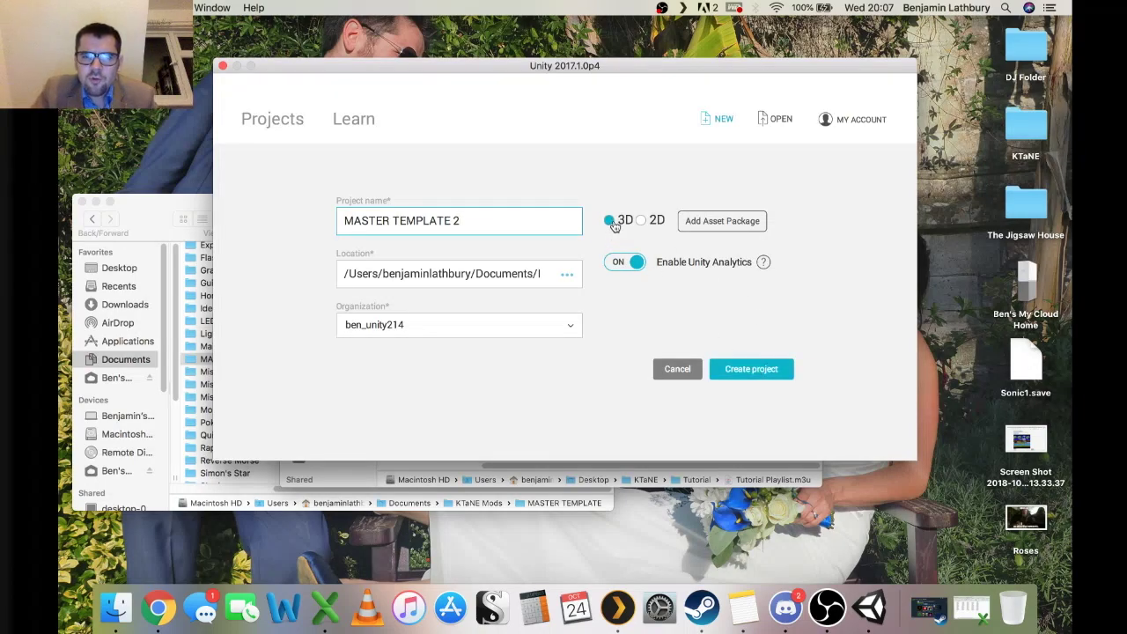
left_click(763, 371)
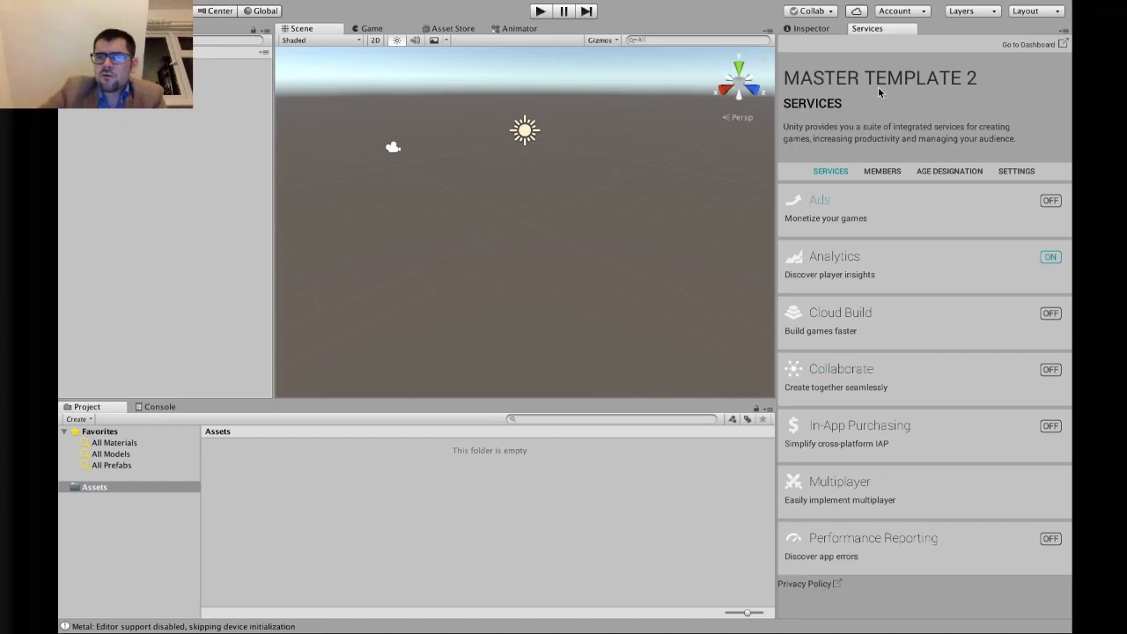
- Close the Services tab and shrink the Inspector, Hierarchy and bottom panels to enlarge the Scene view
right_click(868, 32)
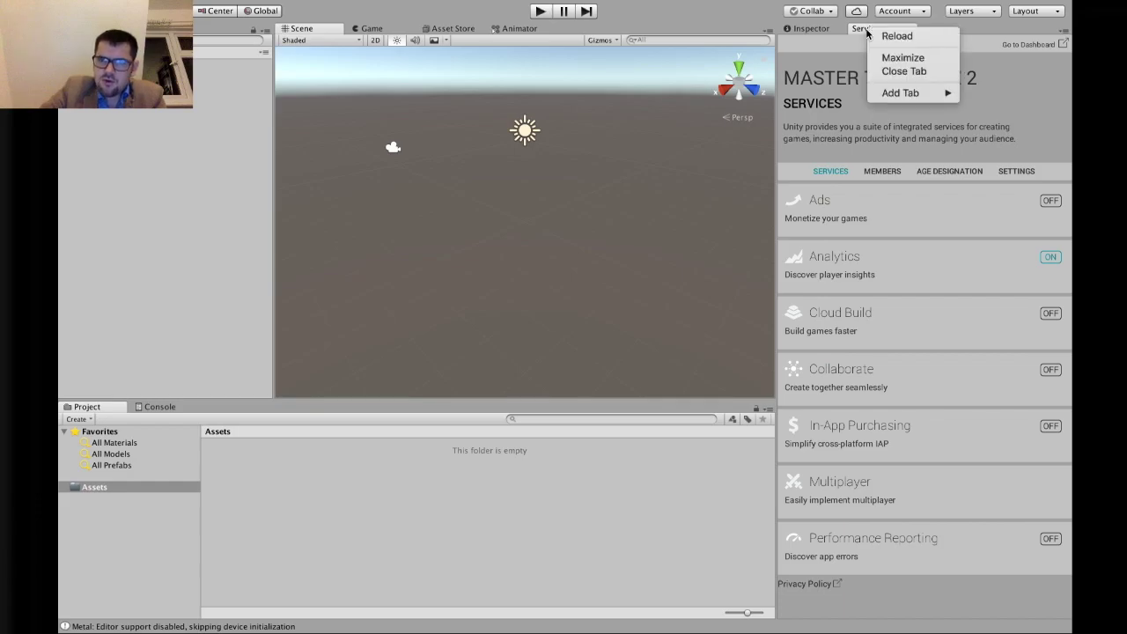
left_click(898, 72)
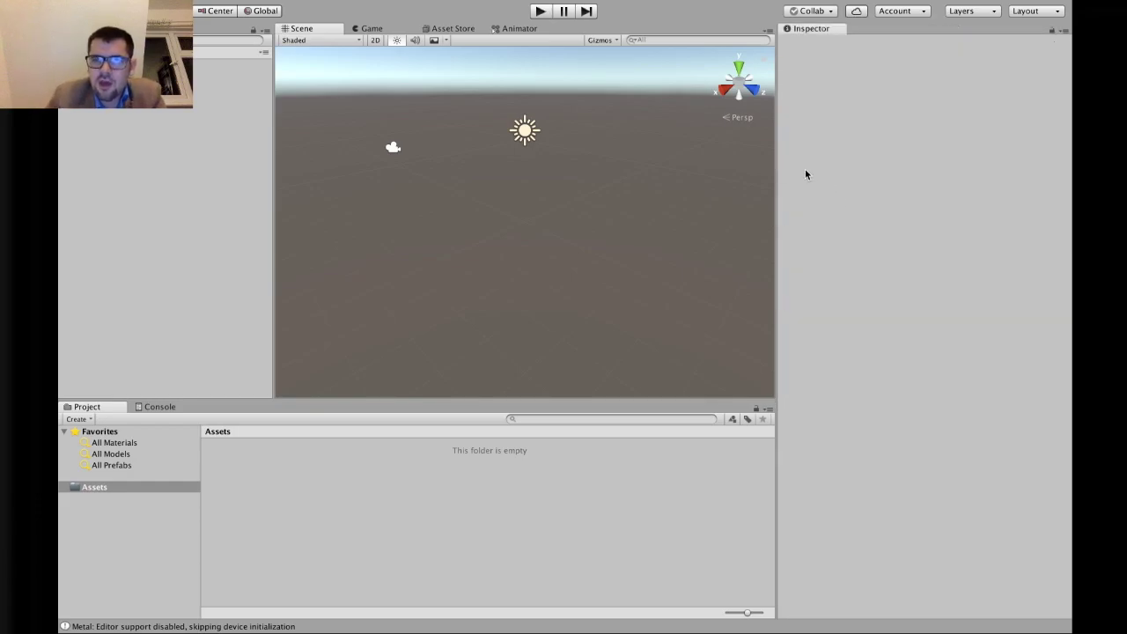
mouse_move(884, 222)
left_mouse_down()
mouse_move(906, 221)
mouse_move(874, 218)
left_mouse_up()
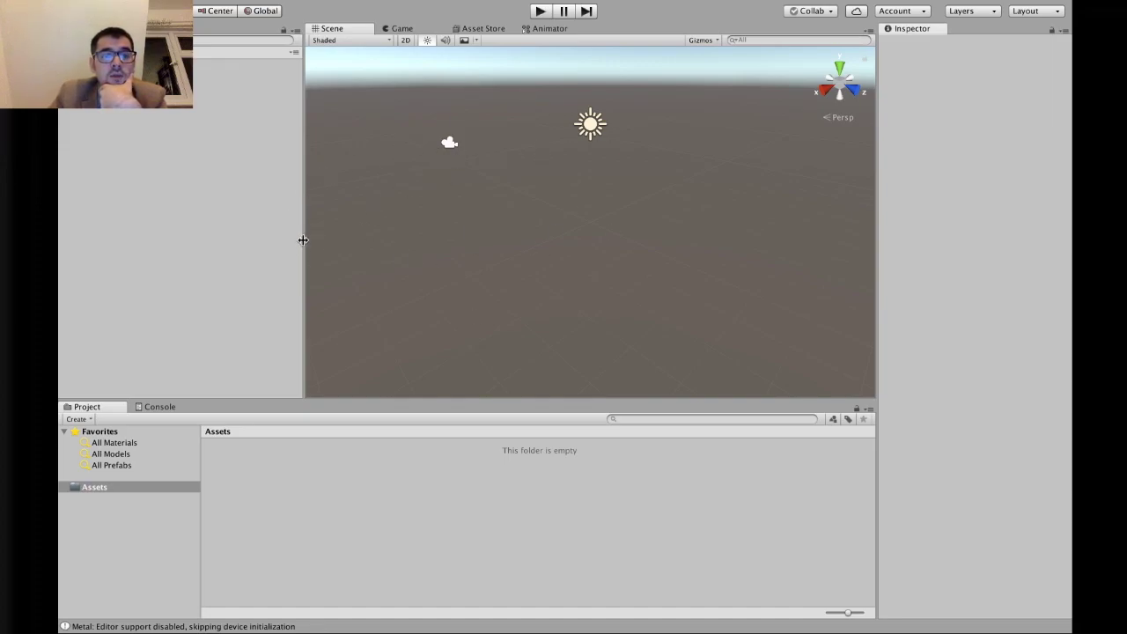
left_click_drag(303, 239, 212, 236)
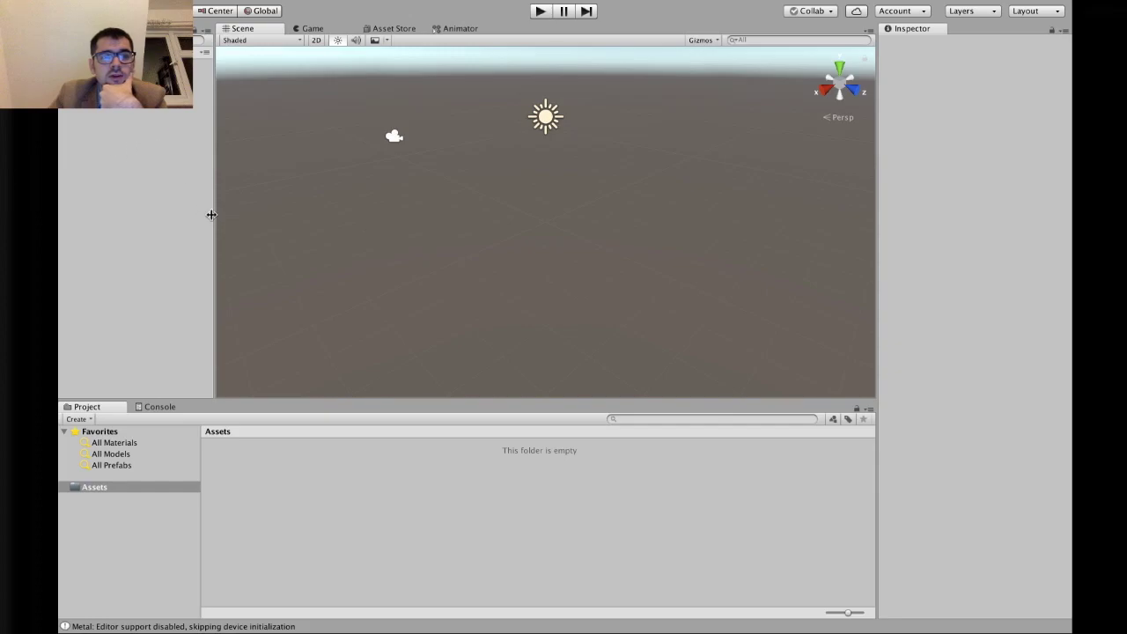
left_click_drag(210, 217, 198, 223)
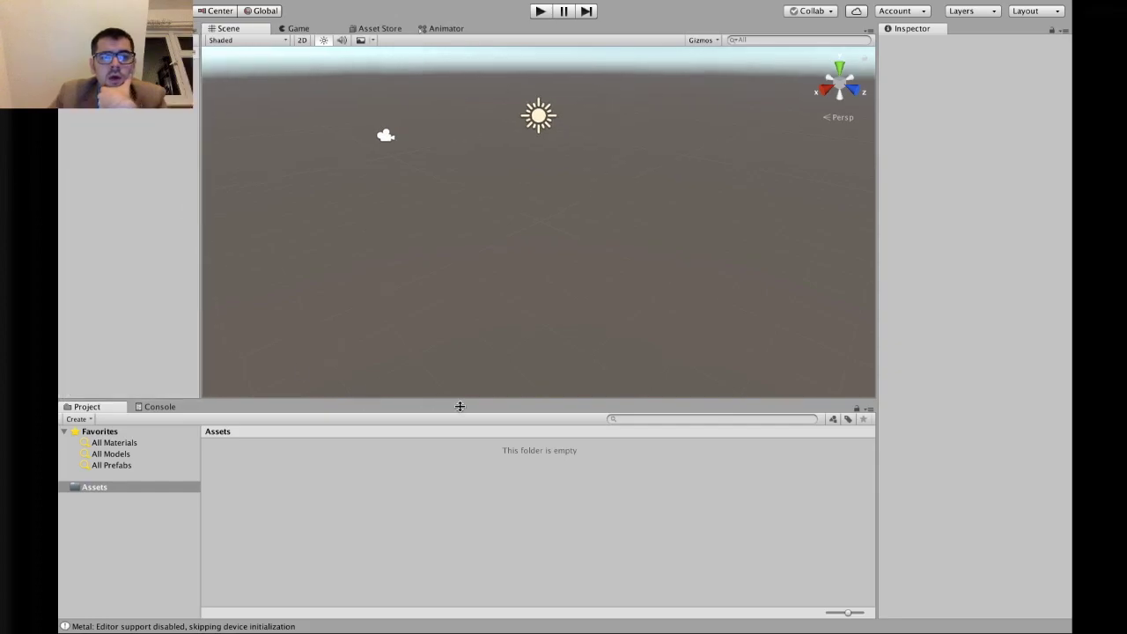
left_click_drag(465, 401, 464, 432)
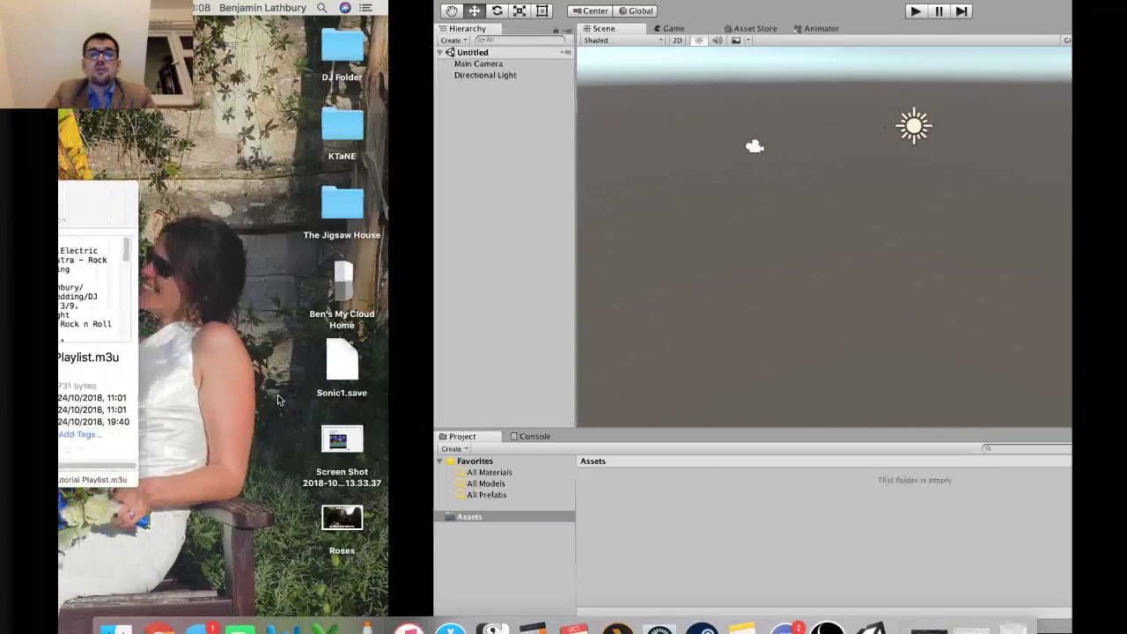
- Look through the items in the Finder Tutorial folder, then return to the full-screen Unity editor
left_click(583, 274)
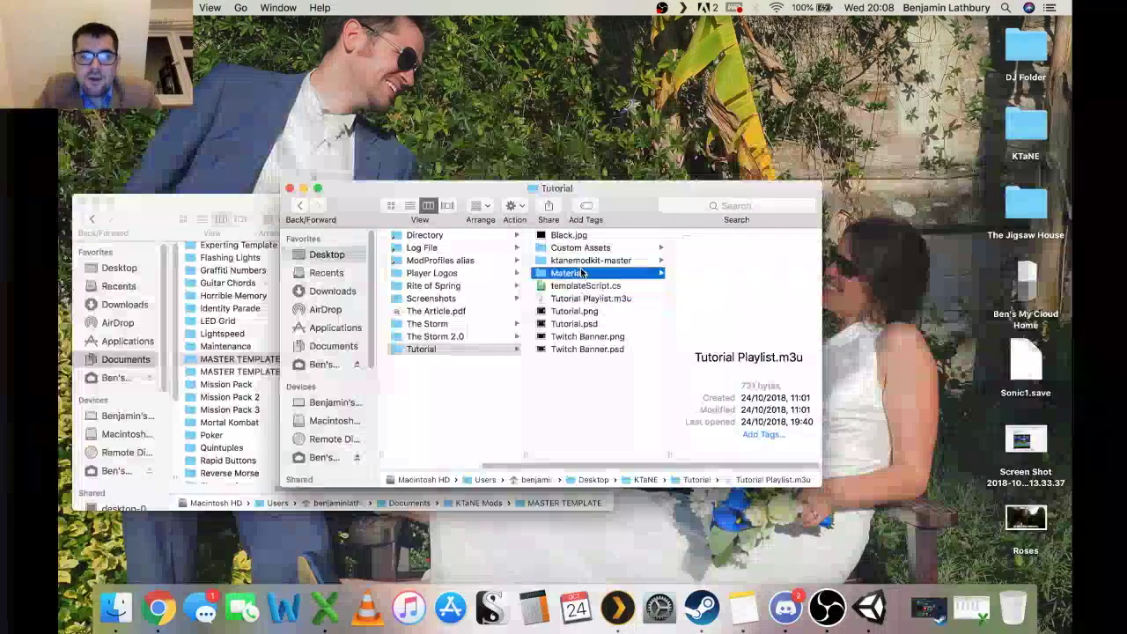
key("Up")
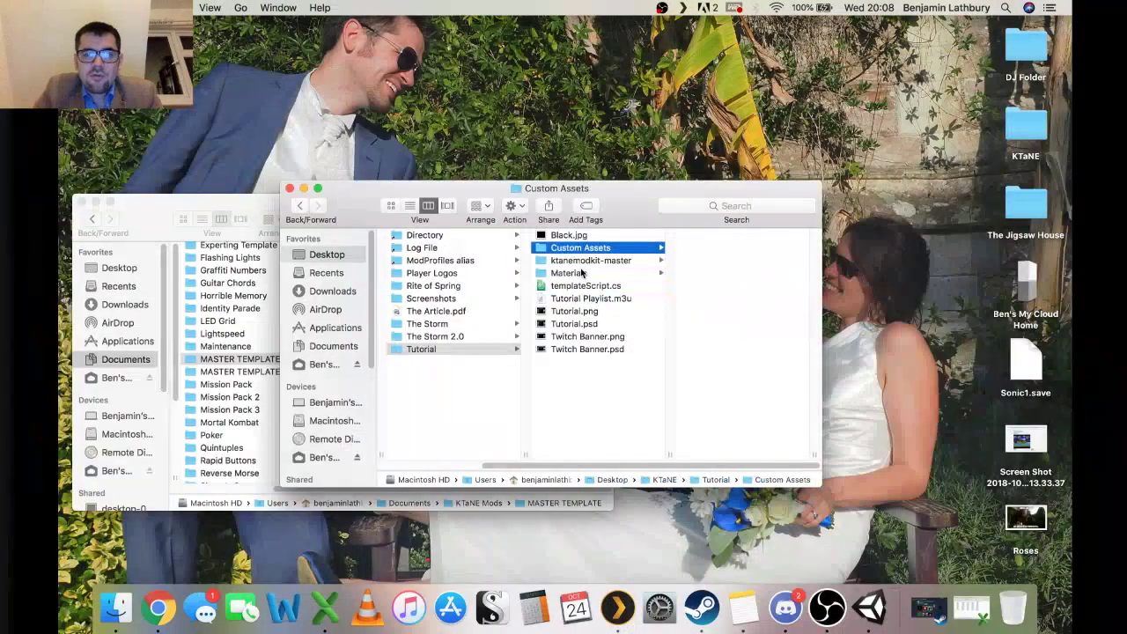
key("Down")
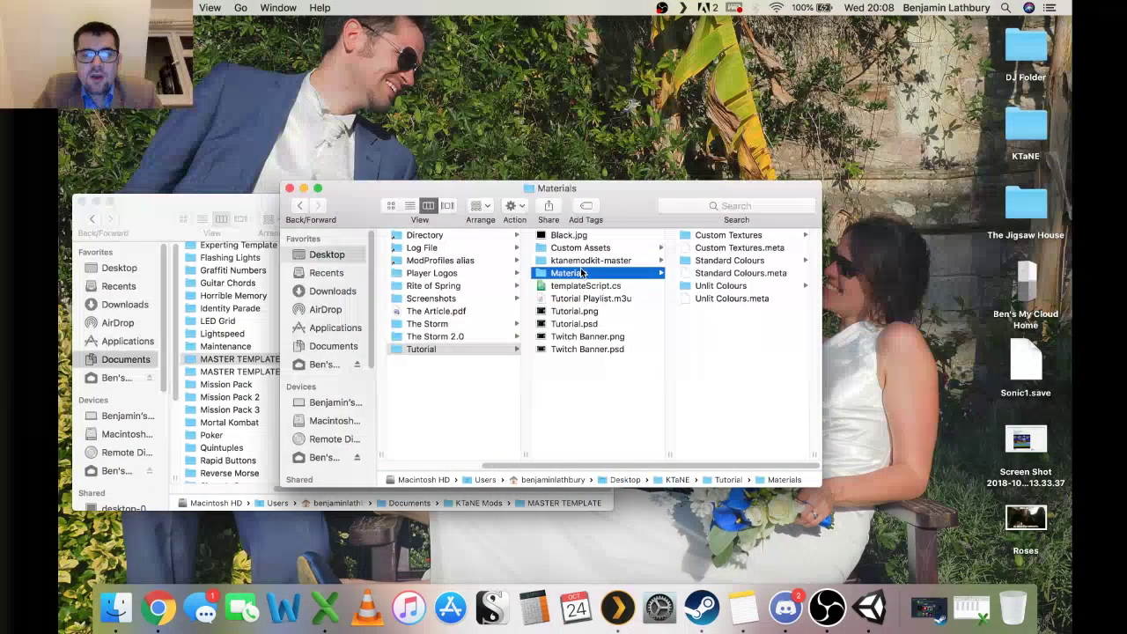
key("Up")
key("Down")
key("Down")
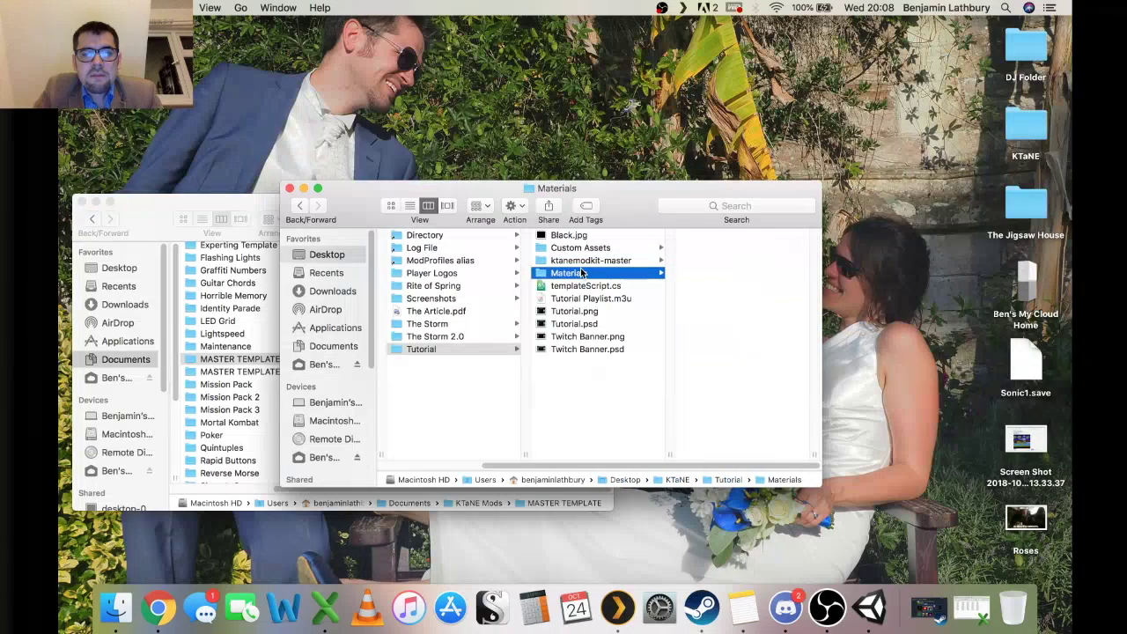
key("ctrl+Right")
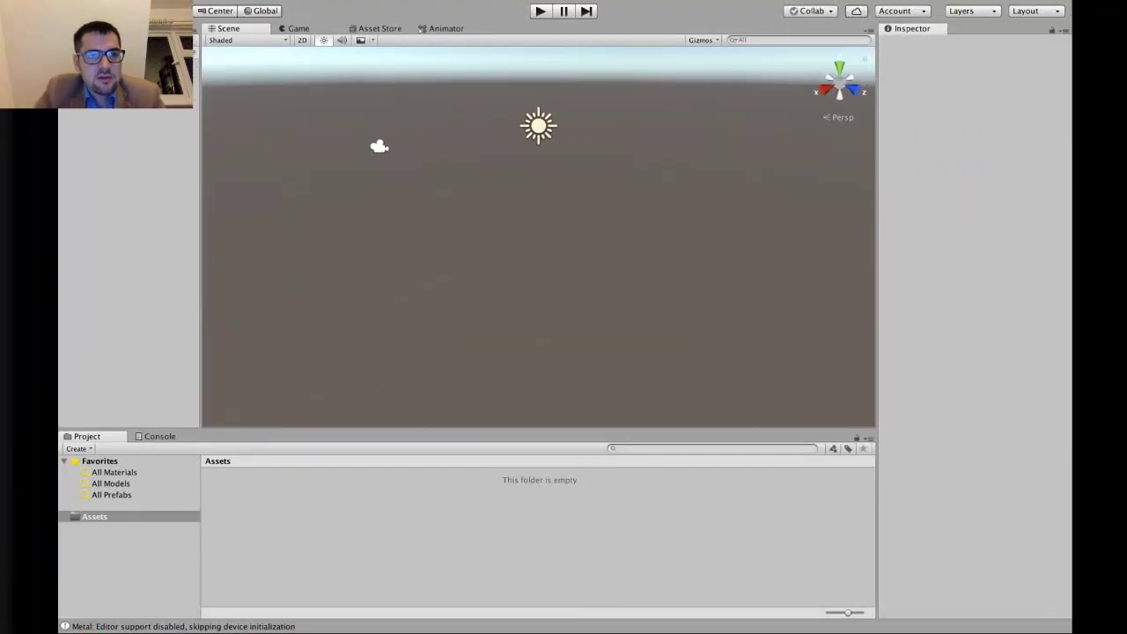
- Select the Main Camera and set its position Y to 0.2 and Z to 0
left_click(379, 146)
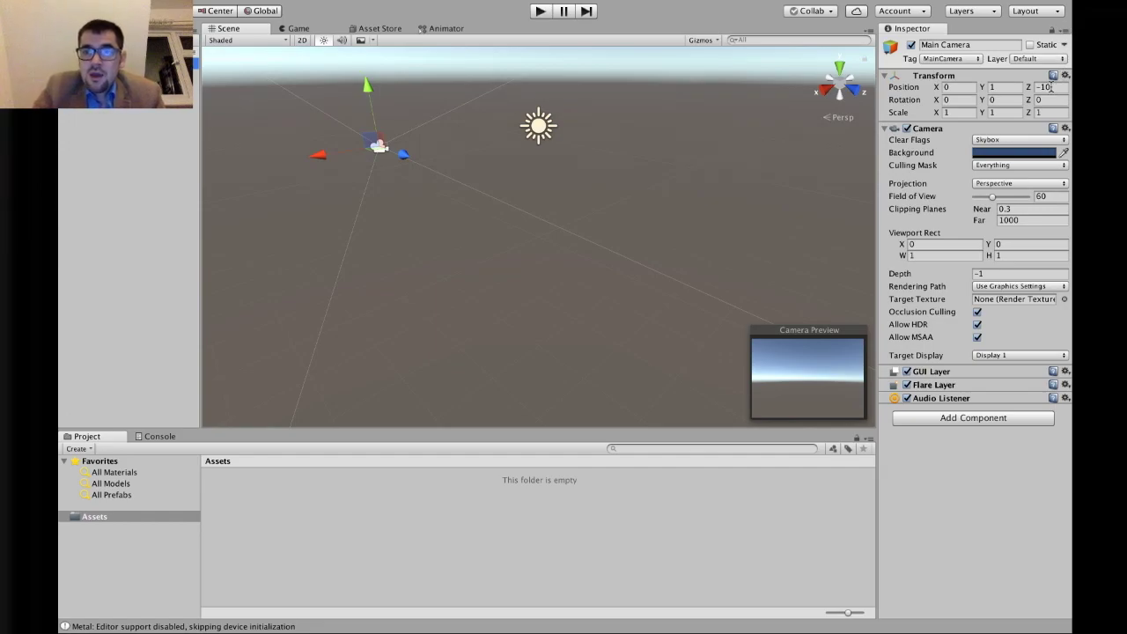
left_click(1004, 89)
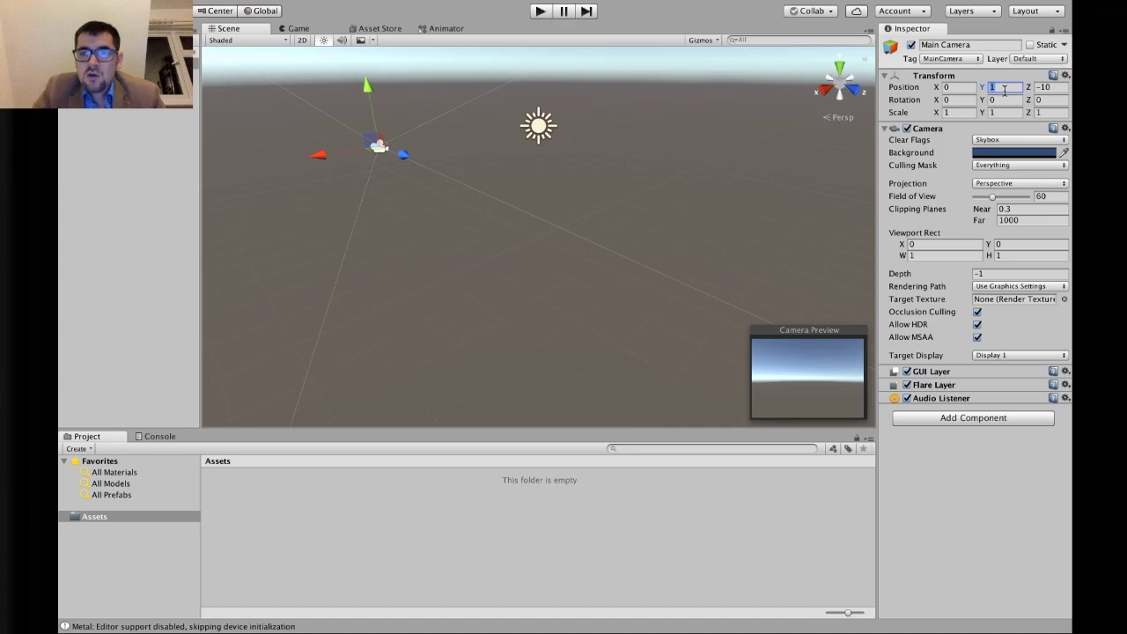
type("0.2")
key("Tab")
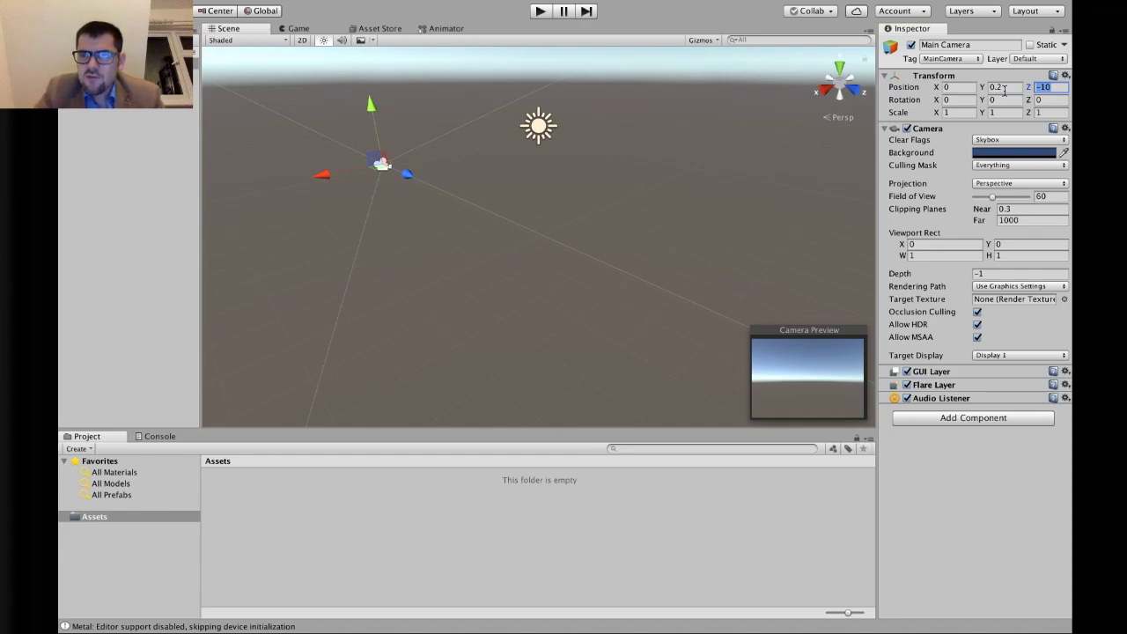
type("0")
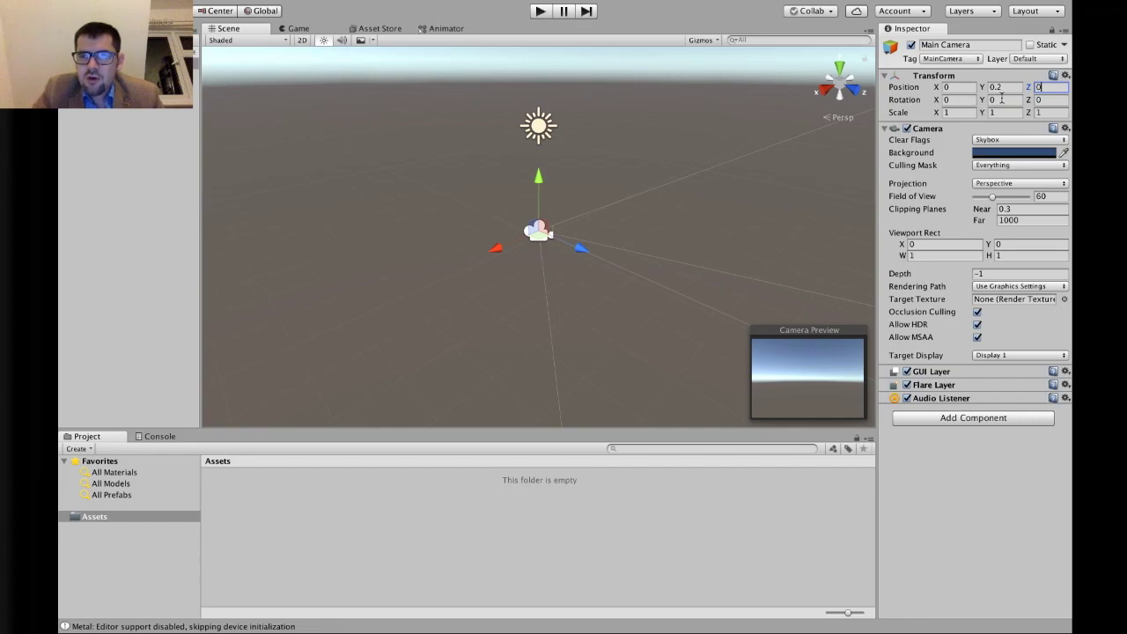
- Set the camera's X rotation to 90 and double-check the position and rotation values
left_click(966, 99)
type("9")
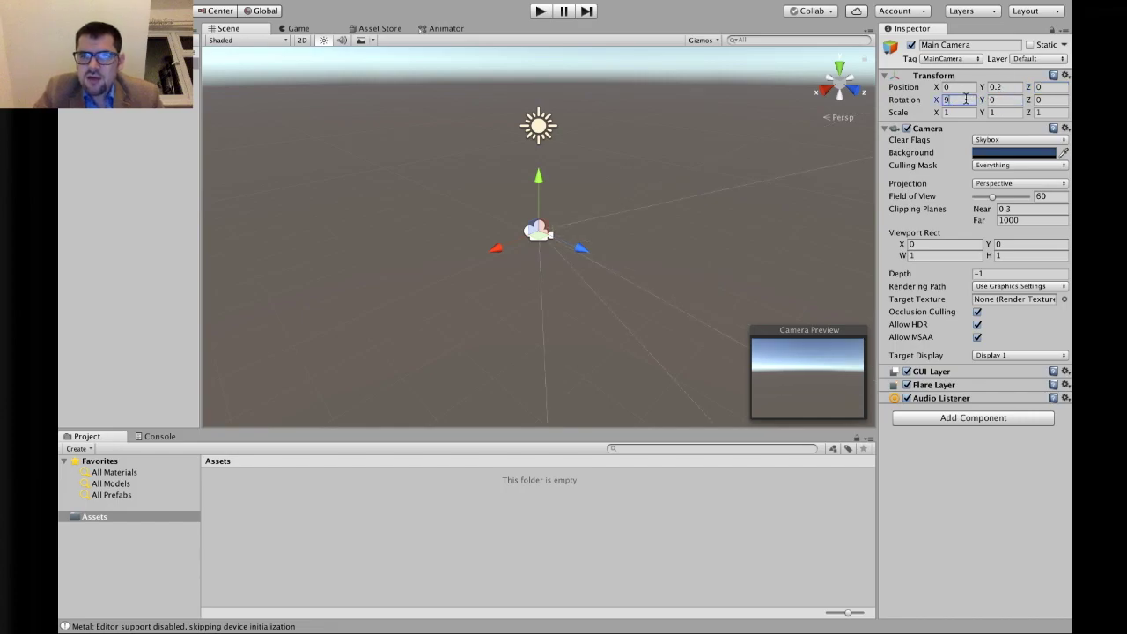
key("BackSpace")
type("90")
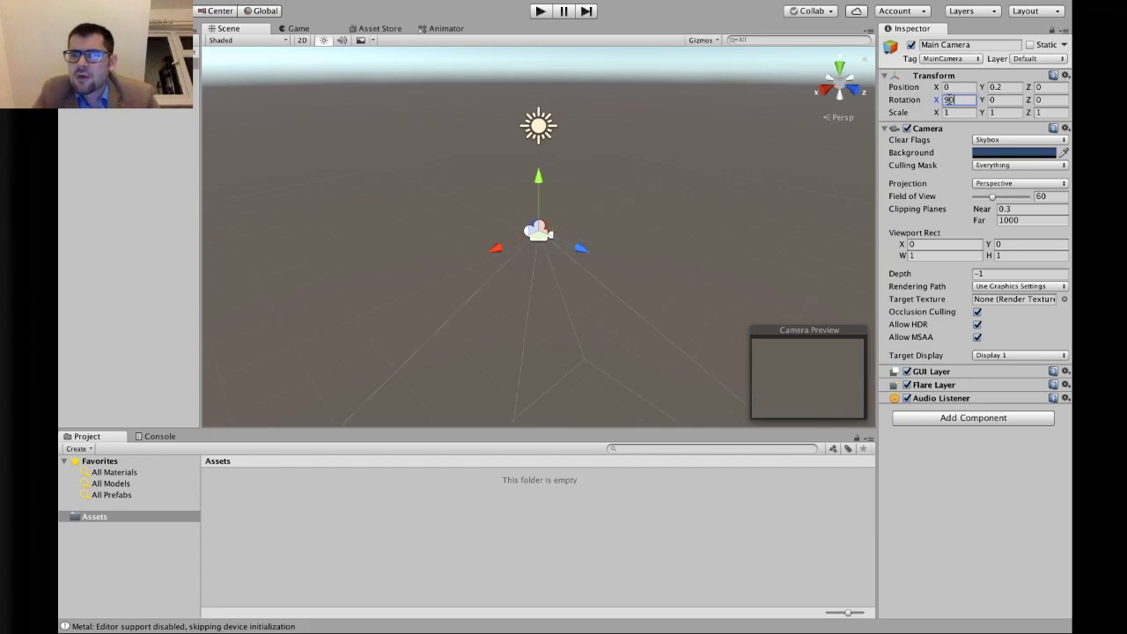
left_click(954, 86)
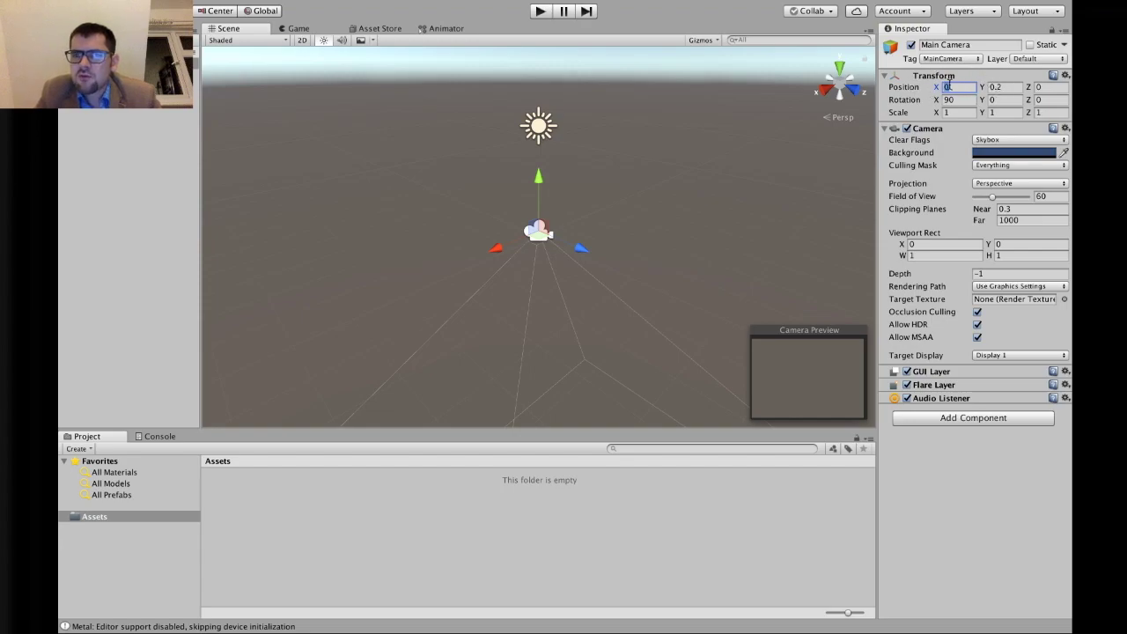
left_click(995, 87)
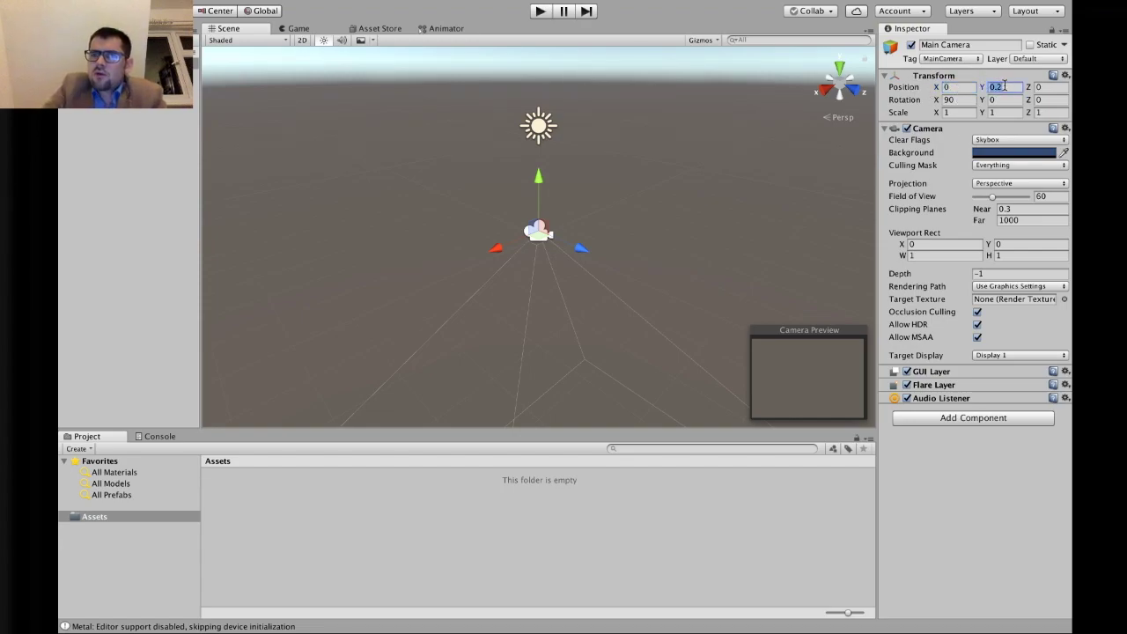
left_click(1043, 86)
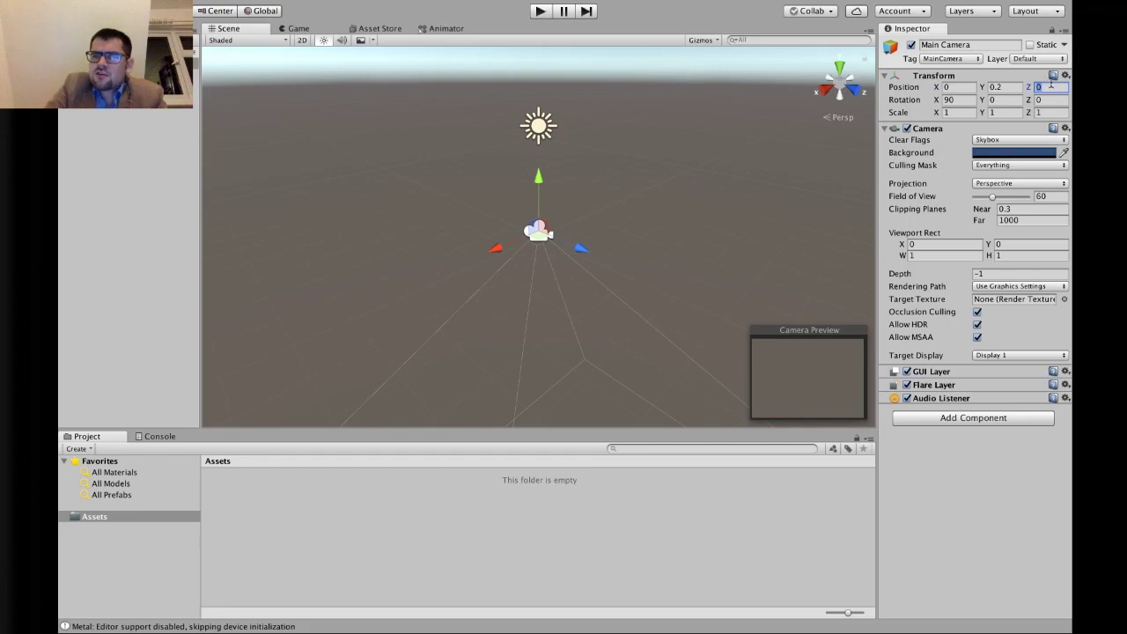
left_click(967, 100)
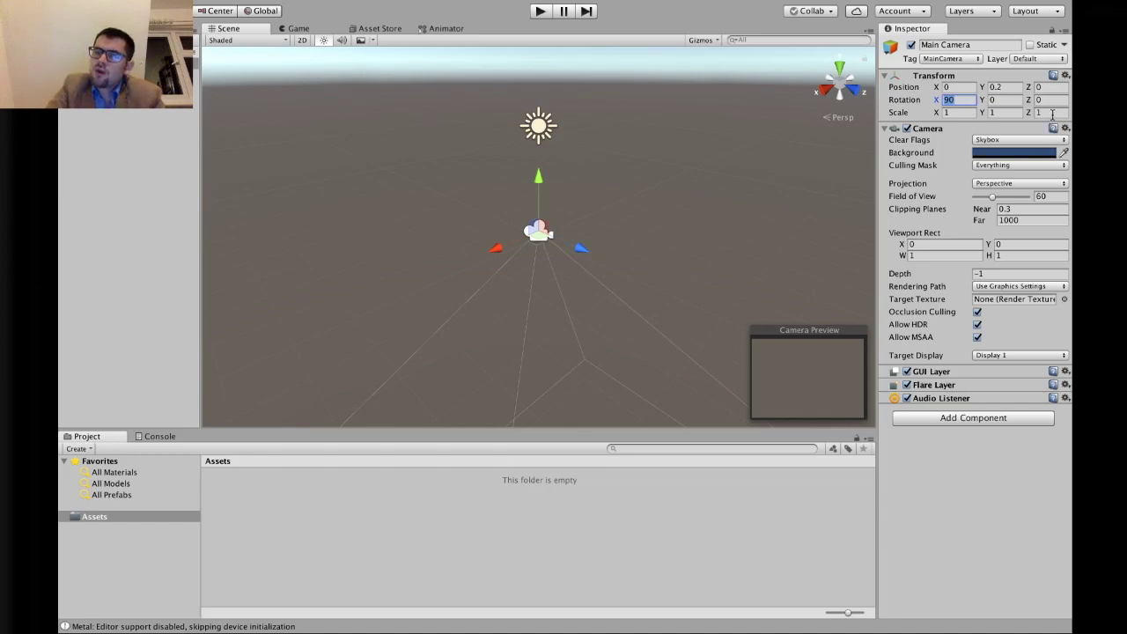
left_click(1026, 210)
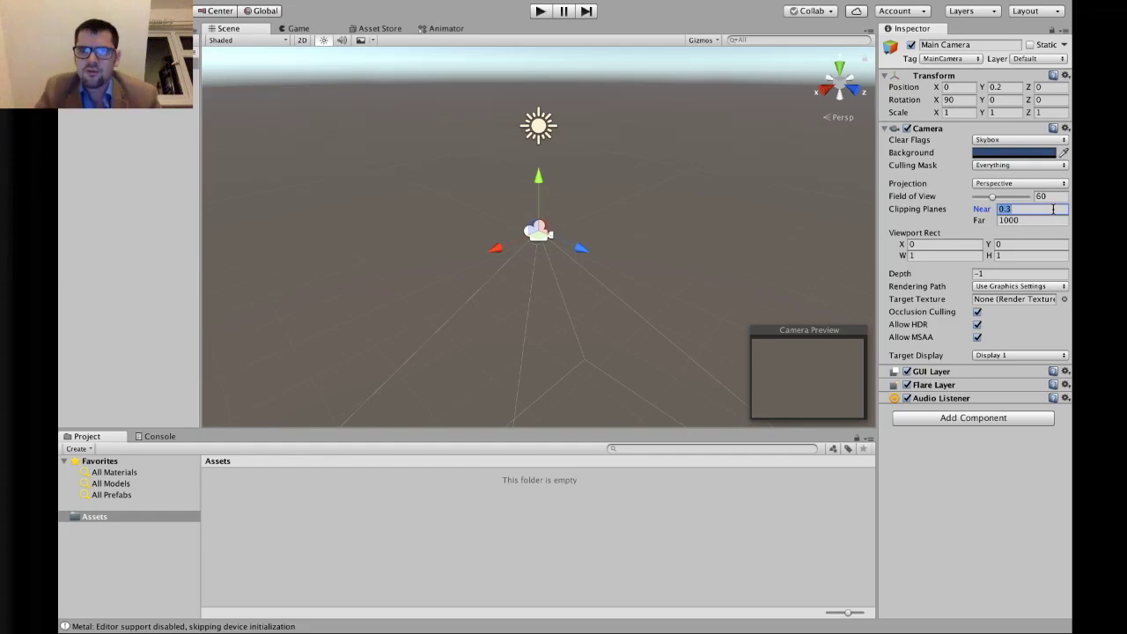
- Enter 0.01 as the Main Camera's near clipping plane and deselect the camera
type("0")
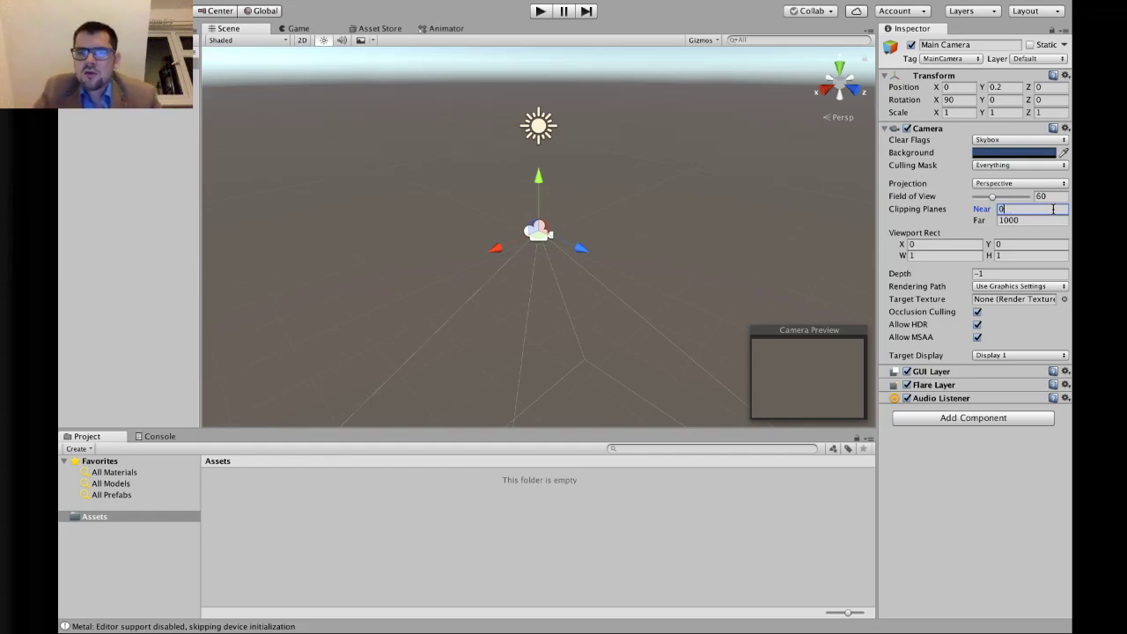
type(".01")
key("Tab")
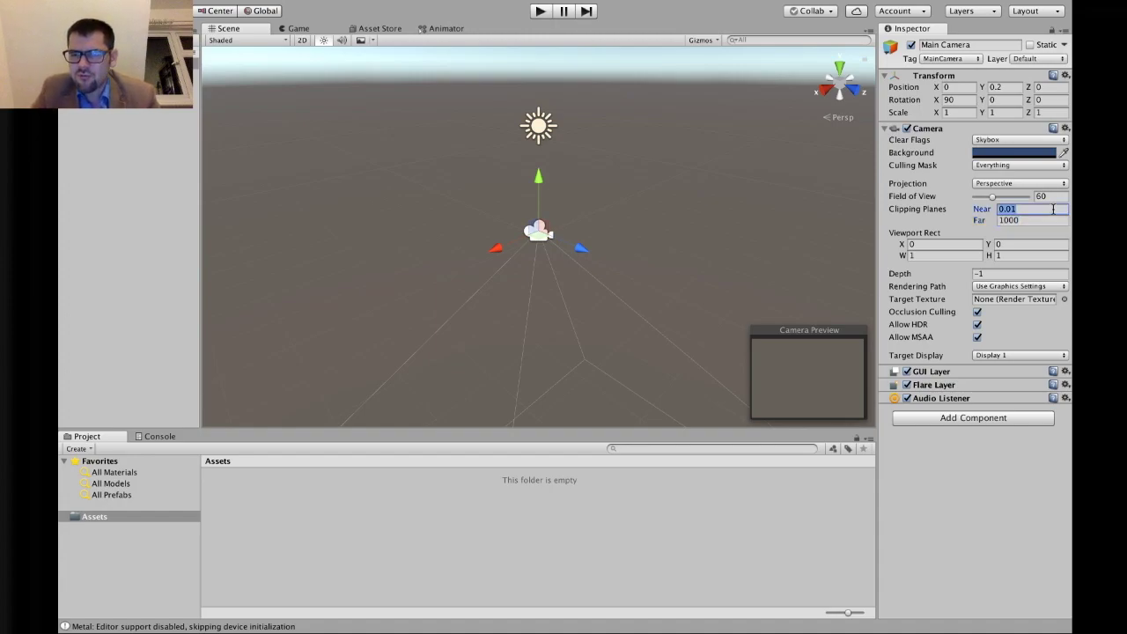
left_click(1052, 209)
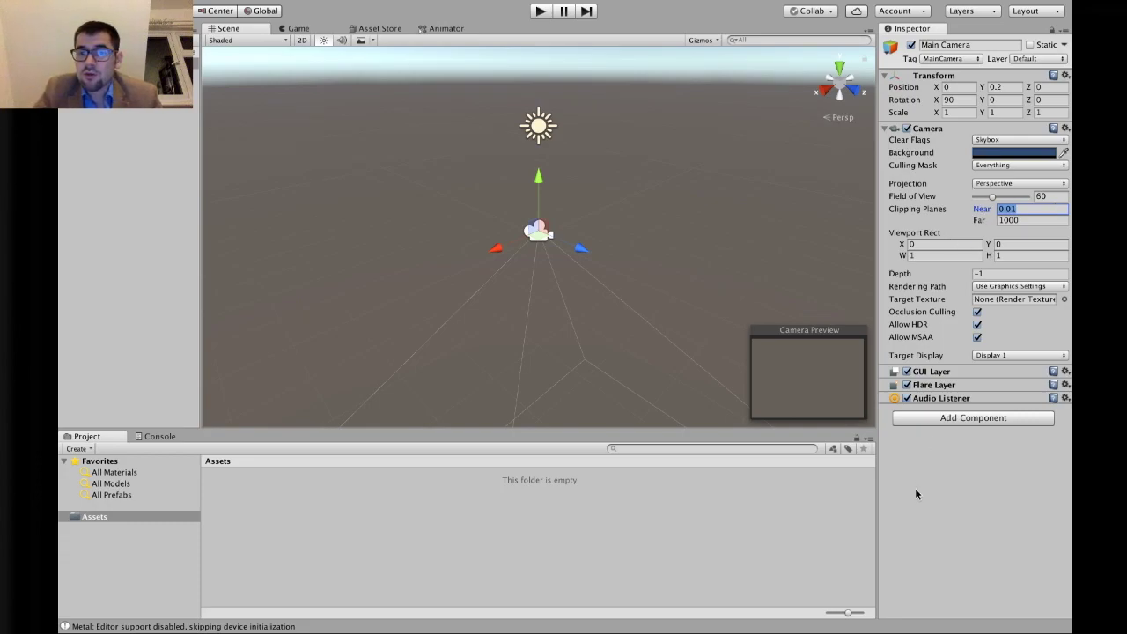
left_click(715, 550)
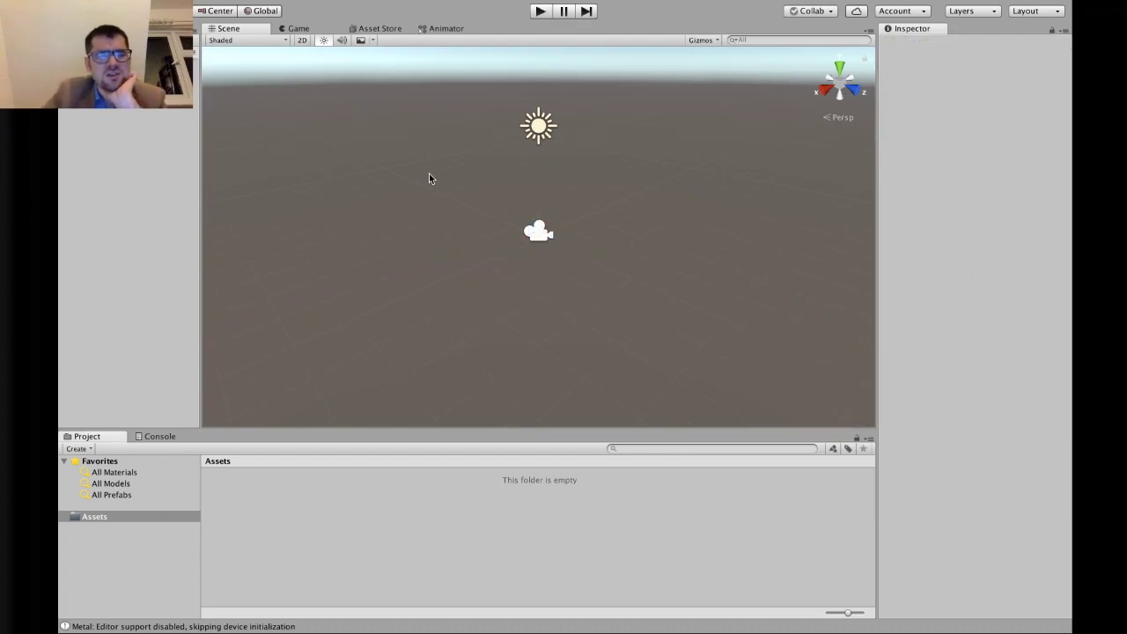
- Open Edit > Project Settings > Editor and keep Version Control Mode at Visible Meta Files
mouse_move(273, 2)
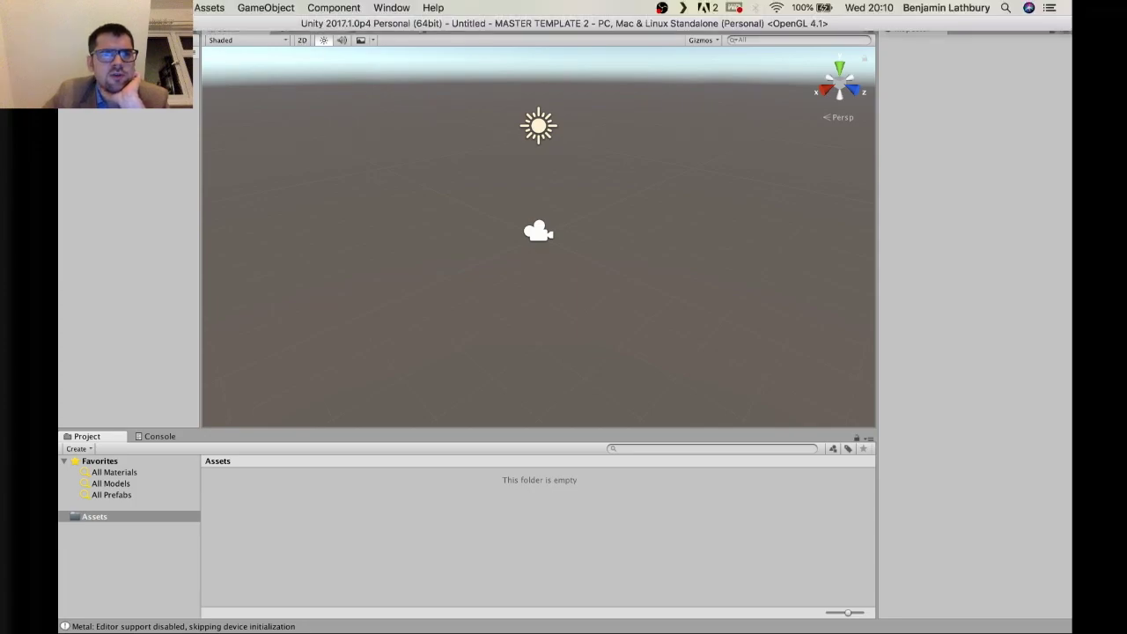
left_click(170, 7)
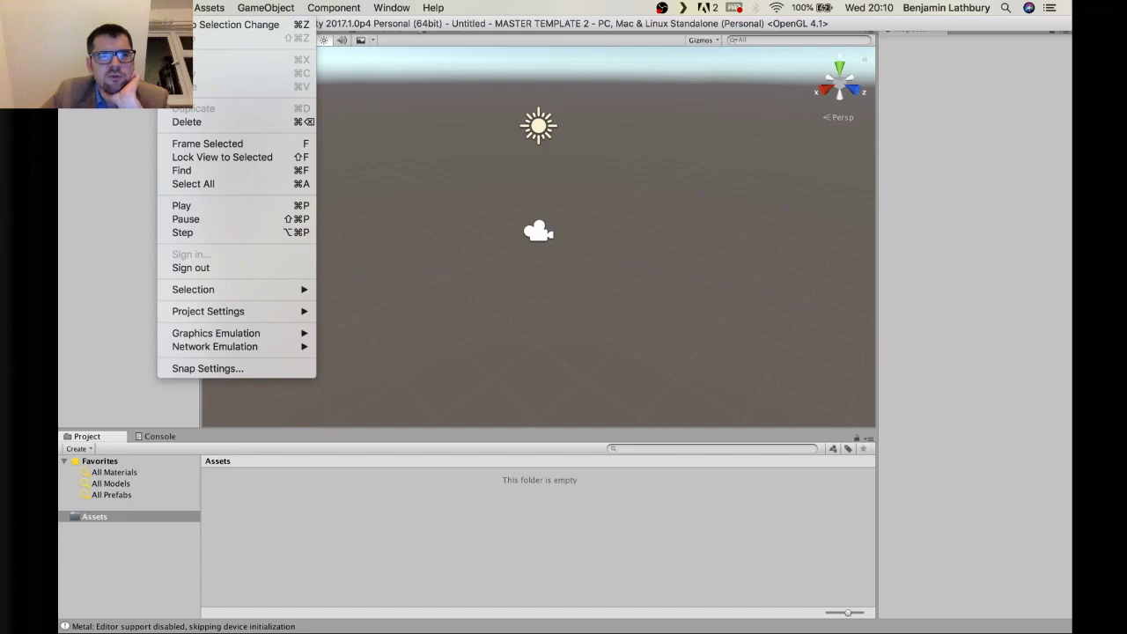
mouse_move(238, 311)
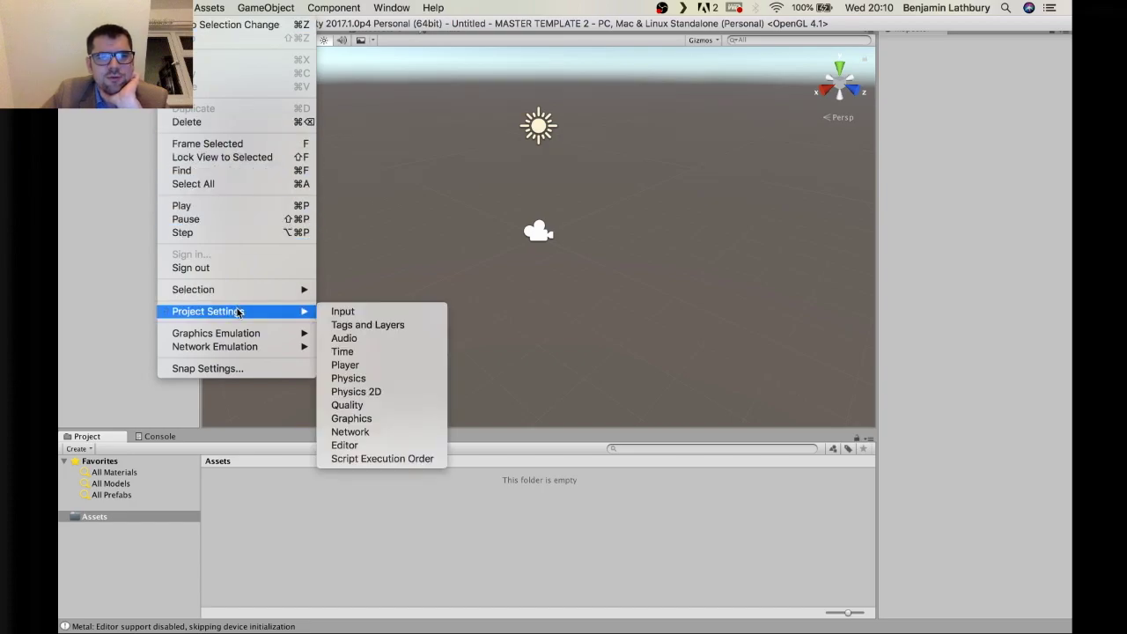
left_click(397, 448)
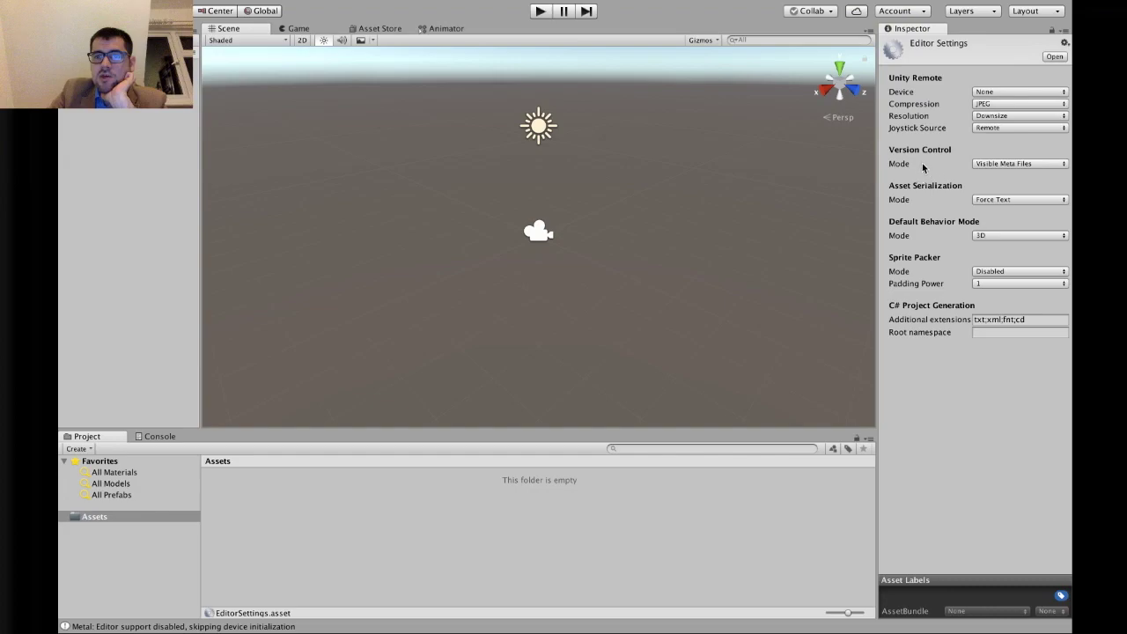
left_click(1017, 166)
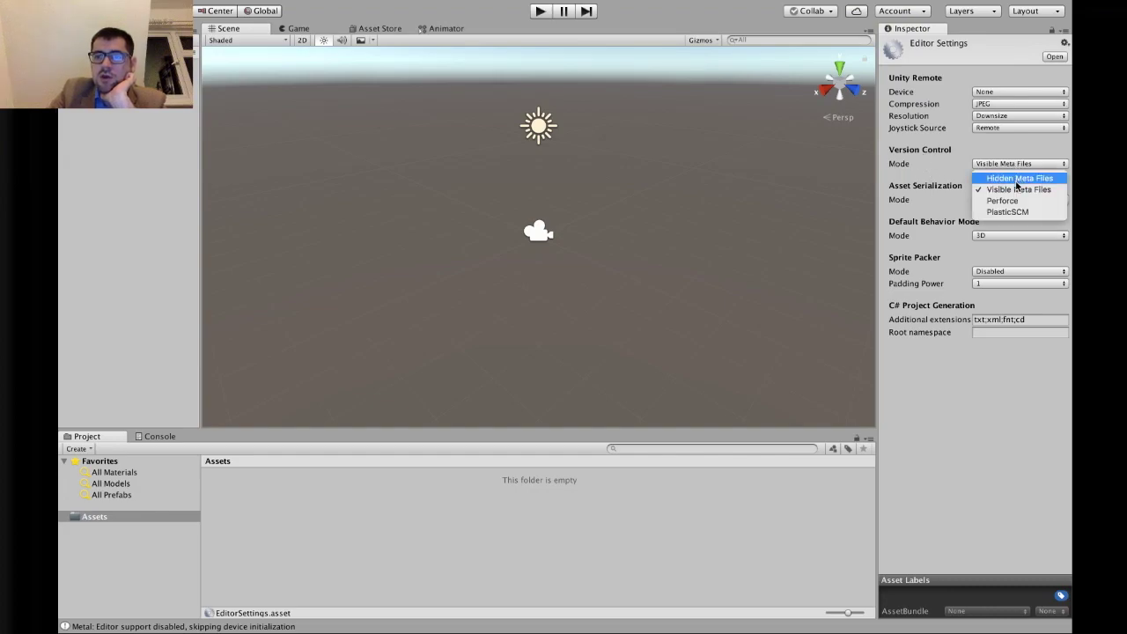
left_click(1029, 189)
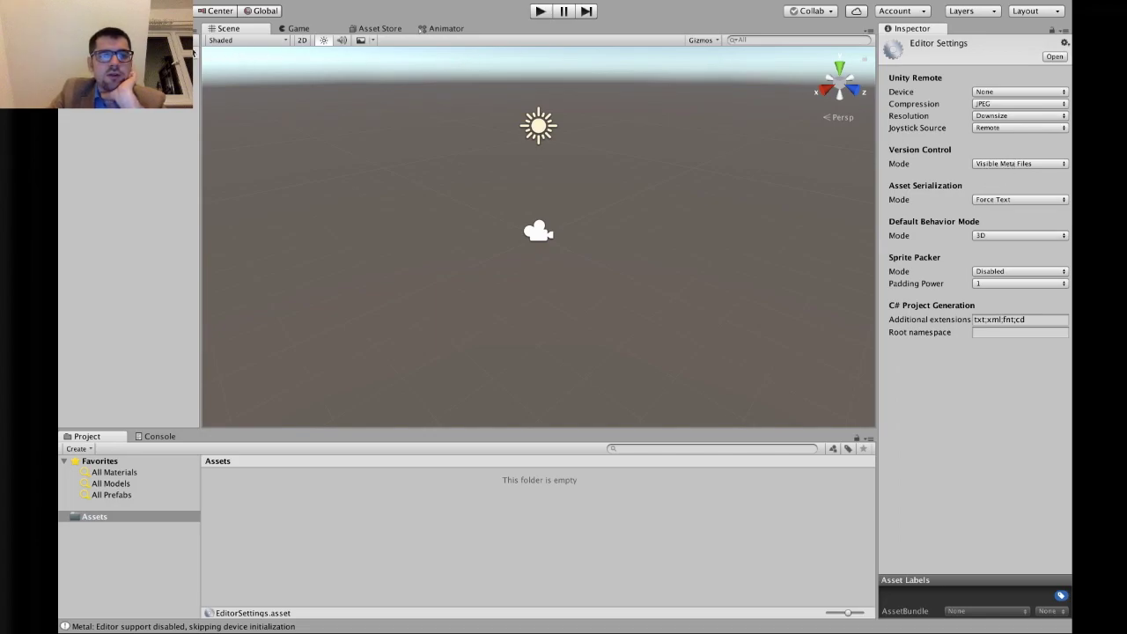
left_click(106, 62)
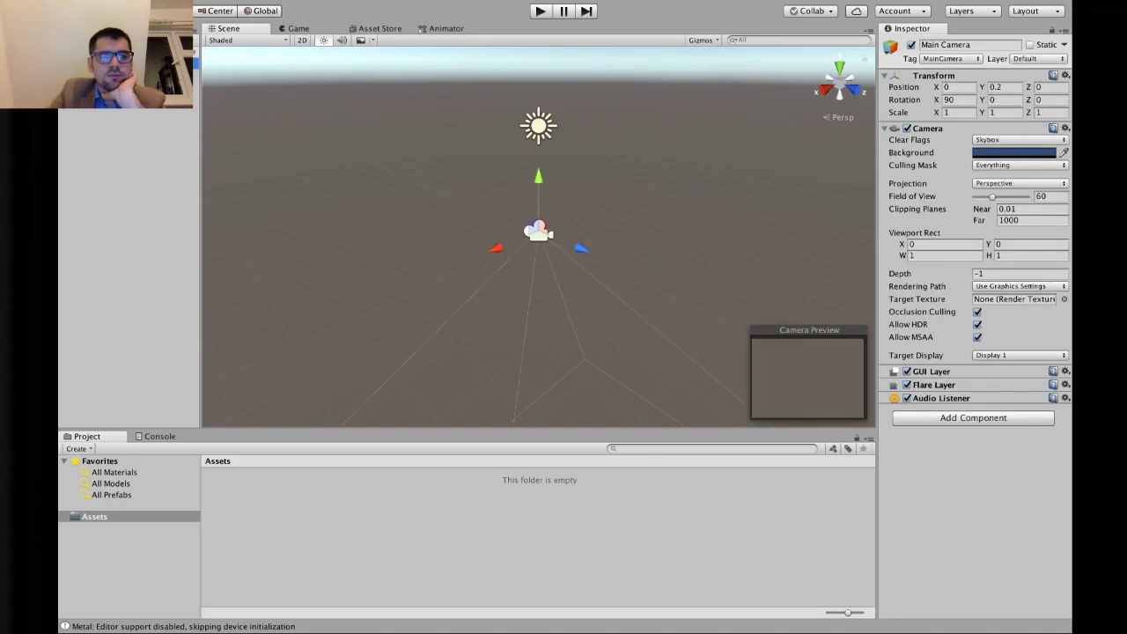
- Deselect the camera and open the Save Scene dialog with Cmd+S
left_click(623, 506)
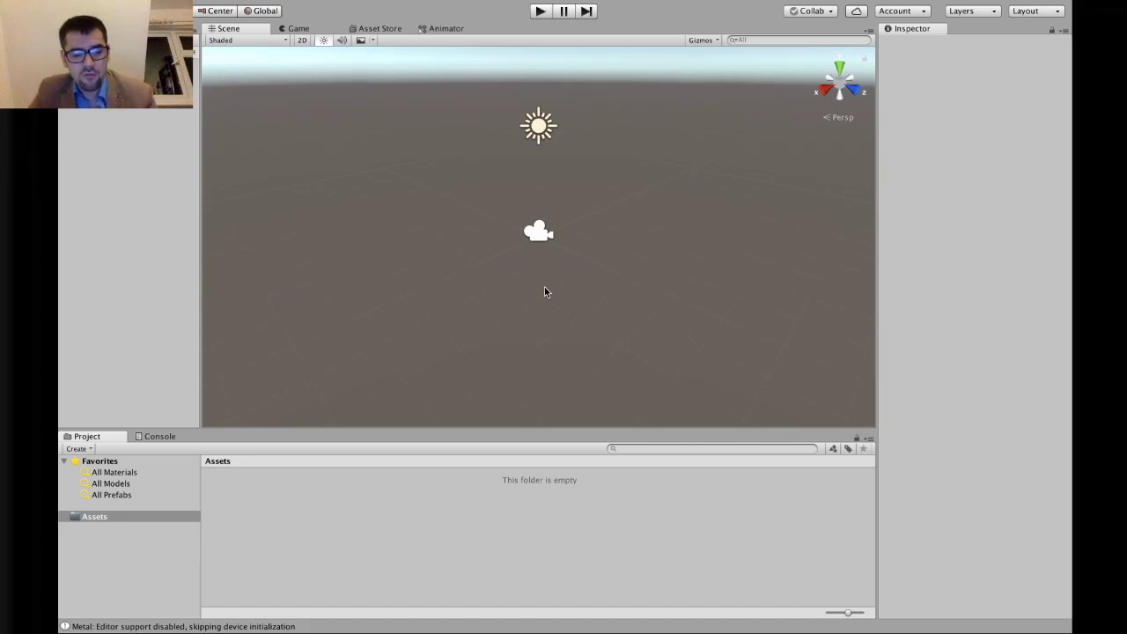
key("super+s")
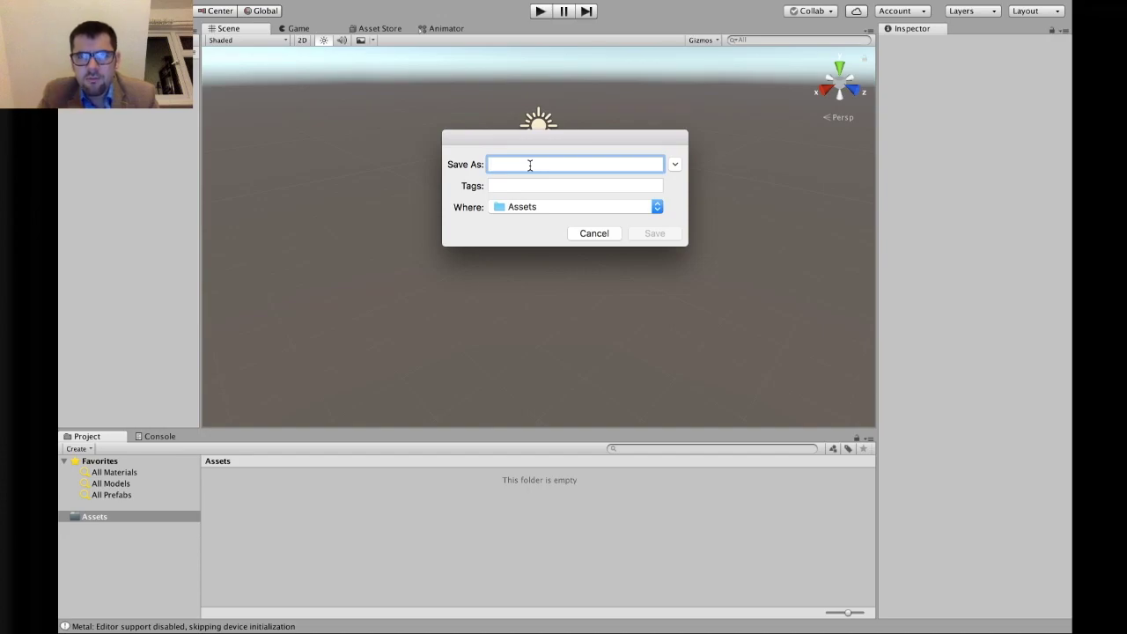
- Save the scene as 'template' in Assets and display the Console messages
type("template")
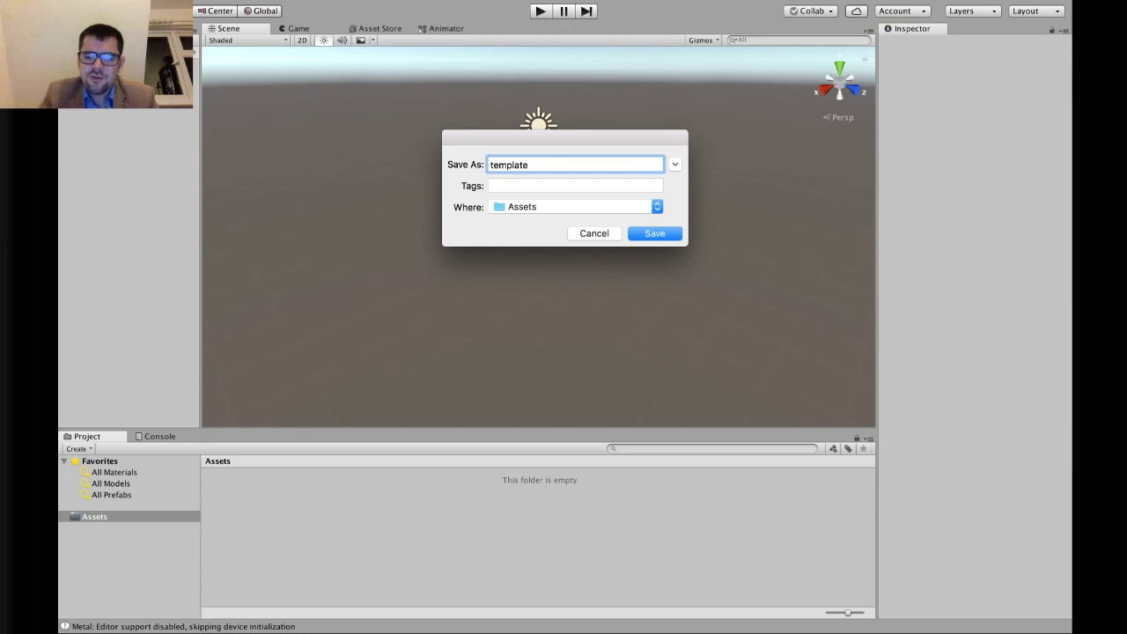
key("Return")
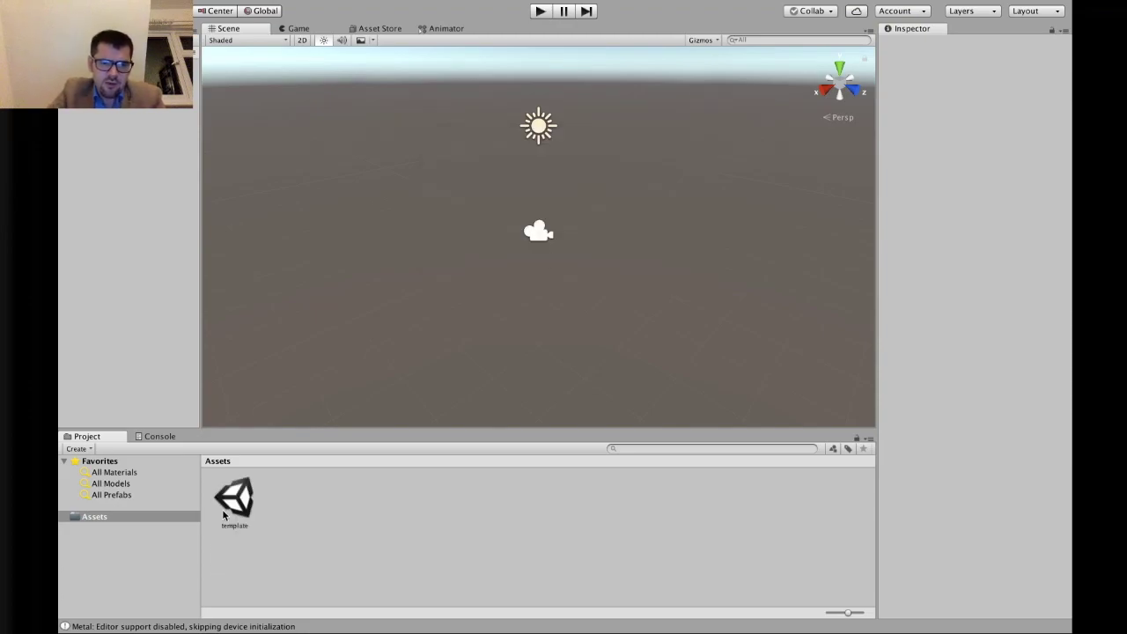
left_click(159, 435)
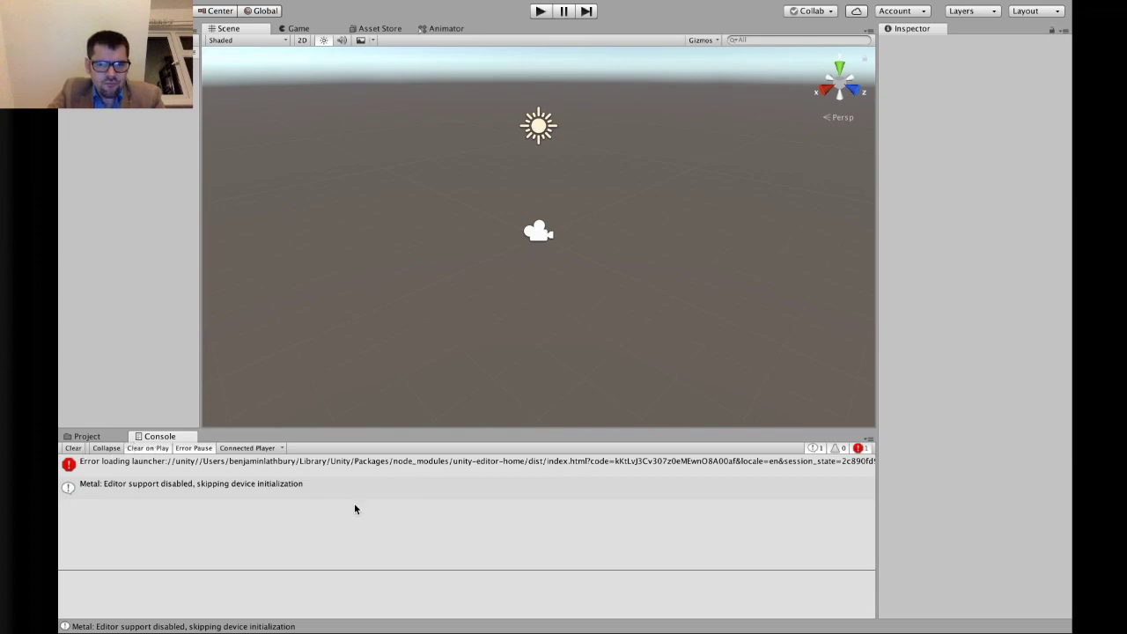
- Read the launcher-loading error and Metal warning, clear the Console, and return to the Assets folder
left_click(273, 465)
left_click(271, 486)
left_click(274, 466)
left_click(273, 485)
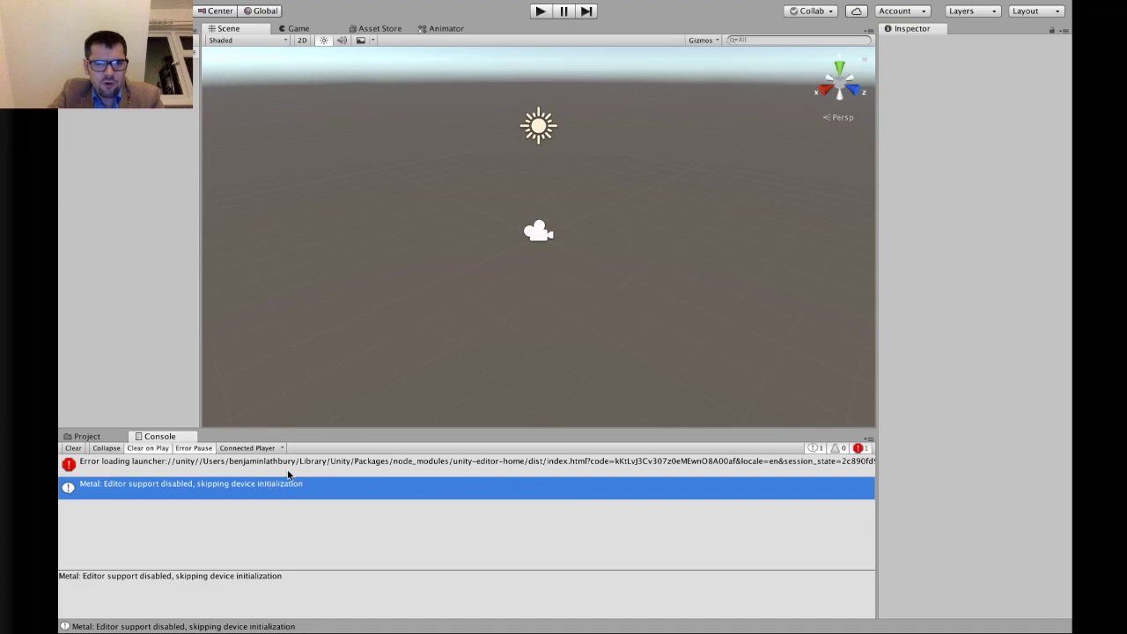
left_click(276, 467)
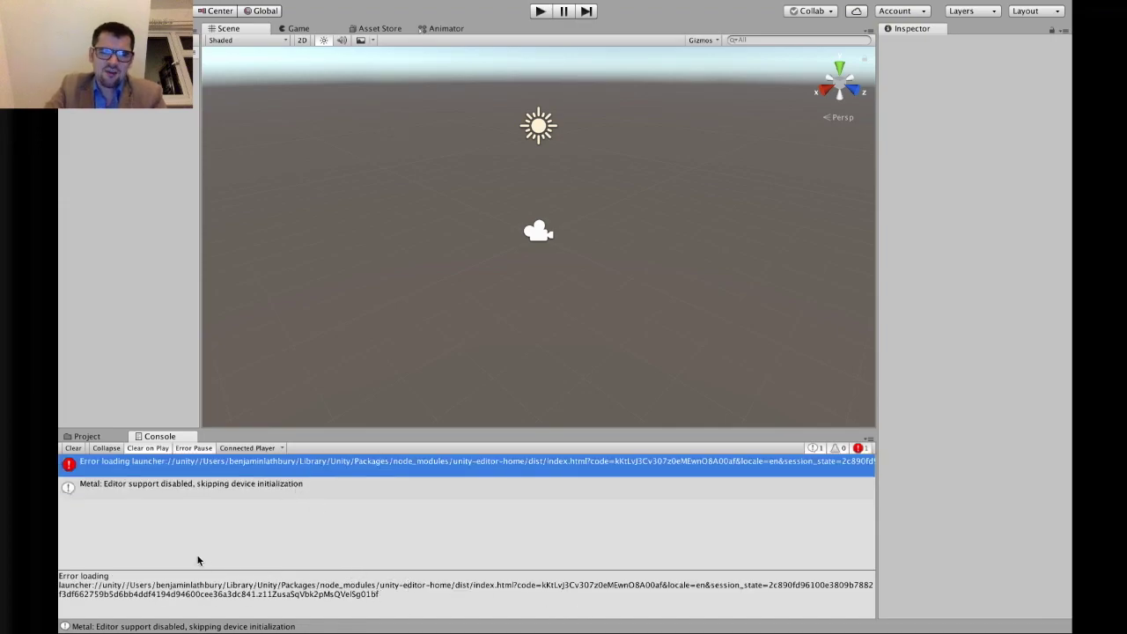
left_click_drag(171, 583, 435, 604)
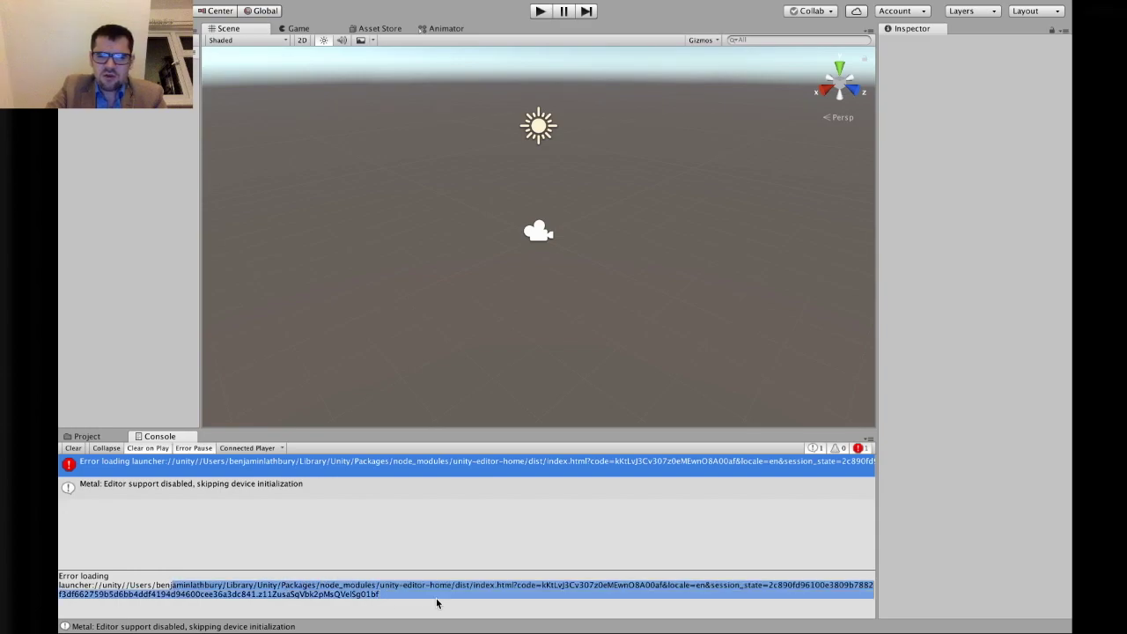
left_click(435, 599)
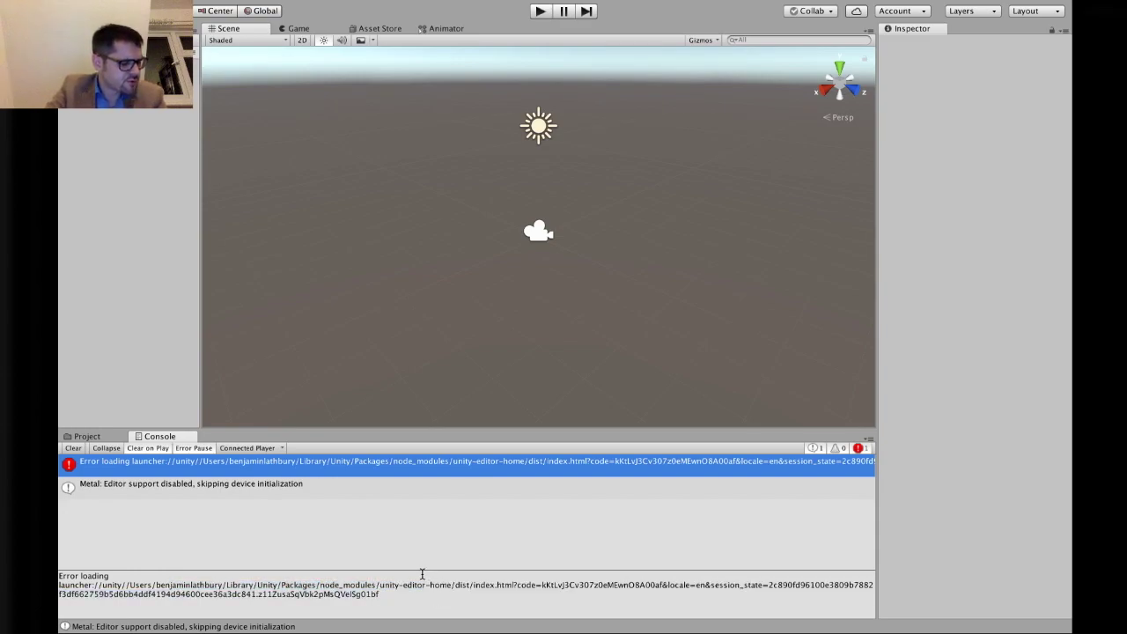
left_click(71, 448)
left_click(85, 436)
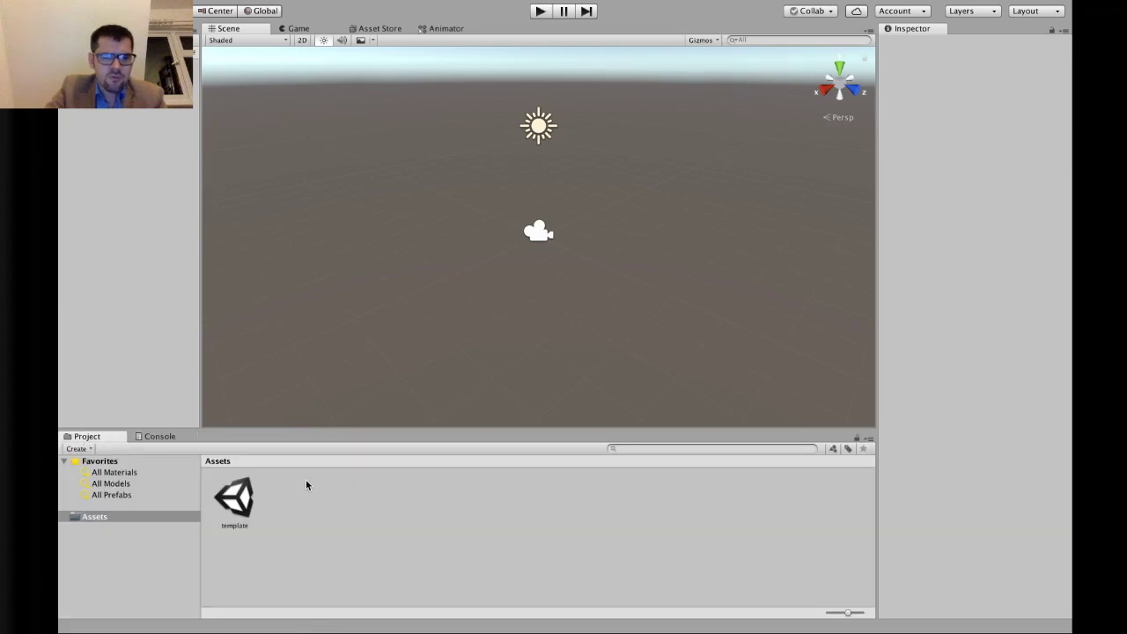